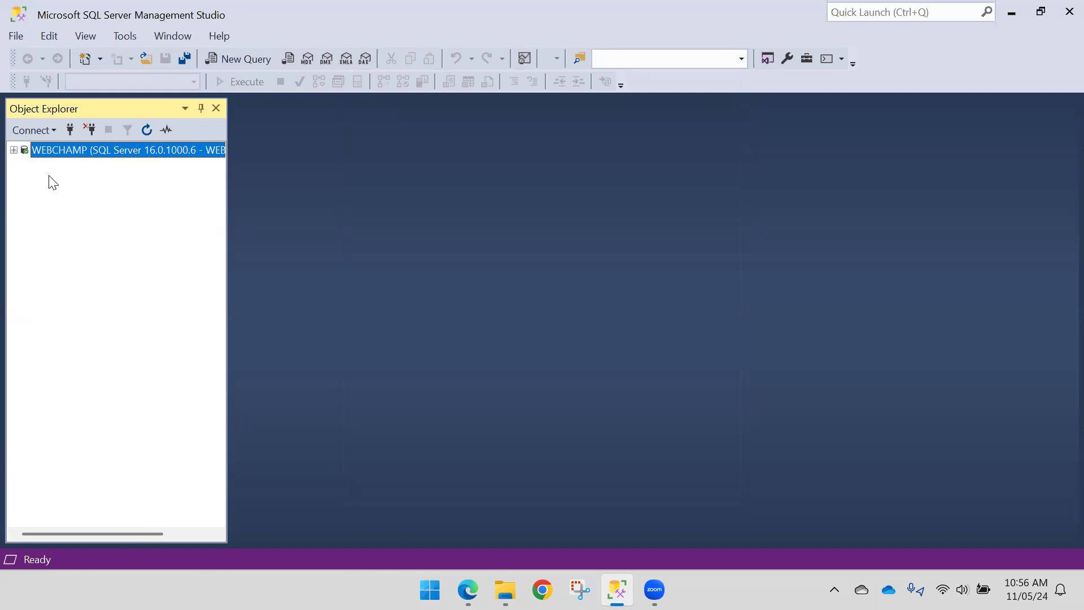
Set up a Reporting Services connection to server WEBCHAMP\SSRS with Windows Authentication
left_click(56, 136)
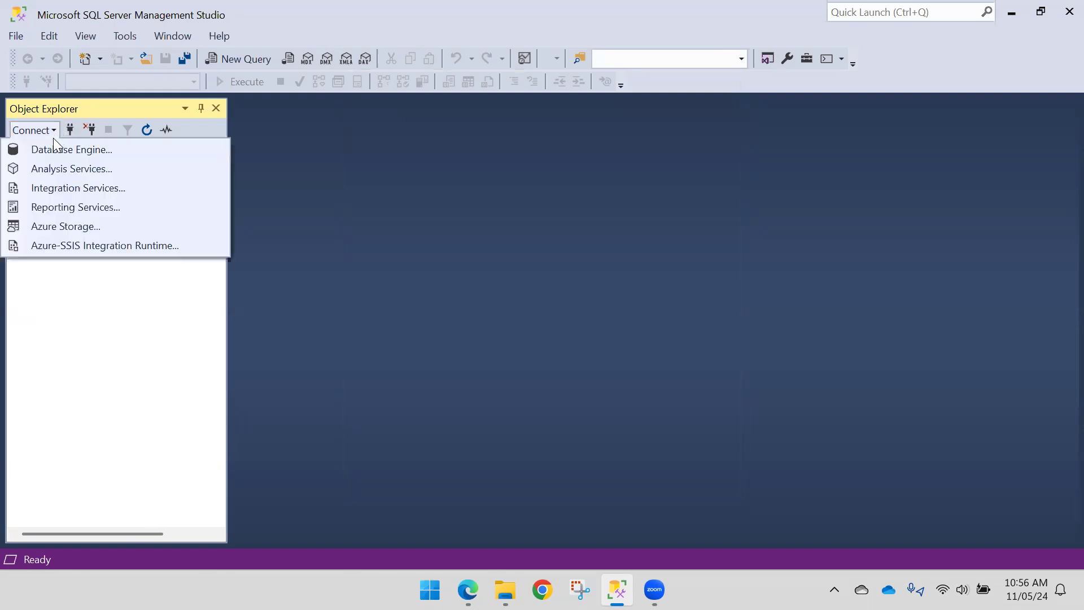
left_click(57, 207)
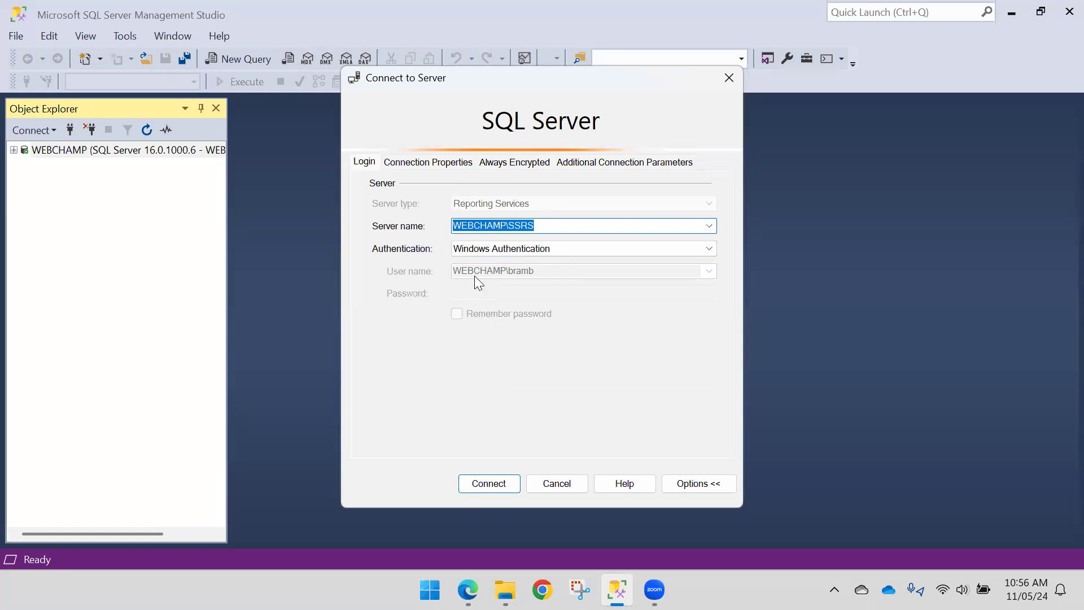
left_click(709, 226)
left_click(541, 236)
left_click(708, 226)
left_click(541, 246)
left_click(470, 204)
double_click(472, 205)
left_click(460, 213)
left_click(508, 443)
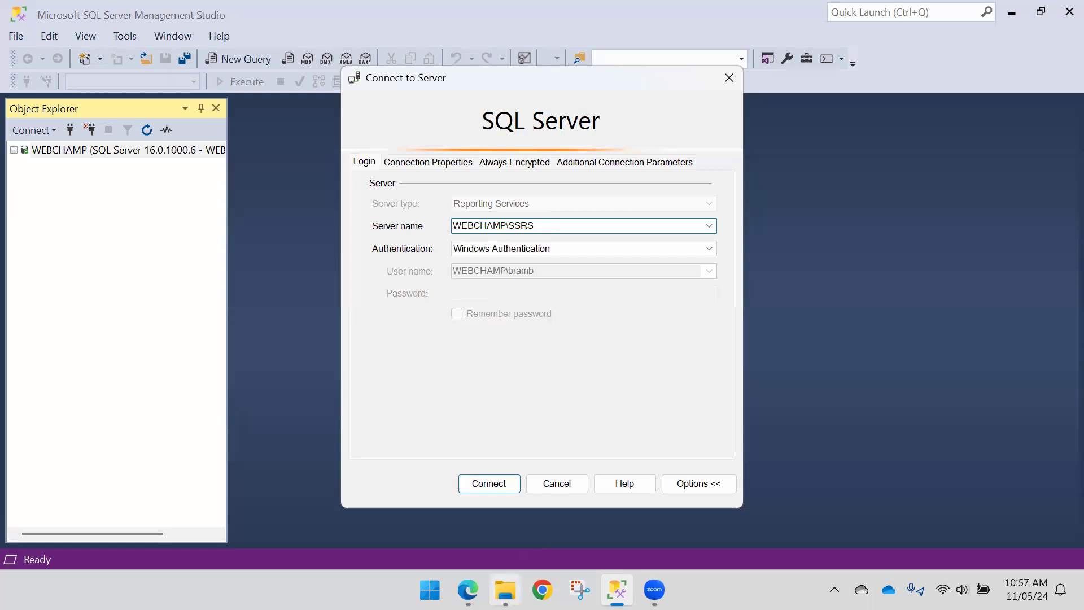
Check the SQLServerReportingServices installer in Downloads and try to connect to WEBCHAMP\SSRS from SQL Server Management Studio
left_click(505, 589)
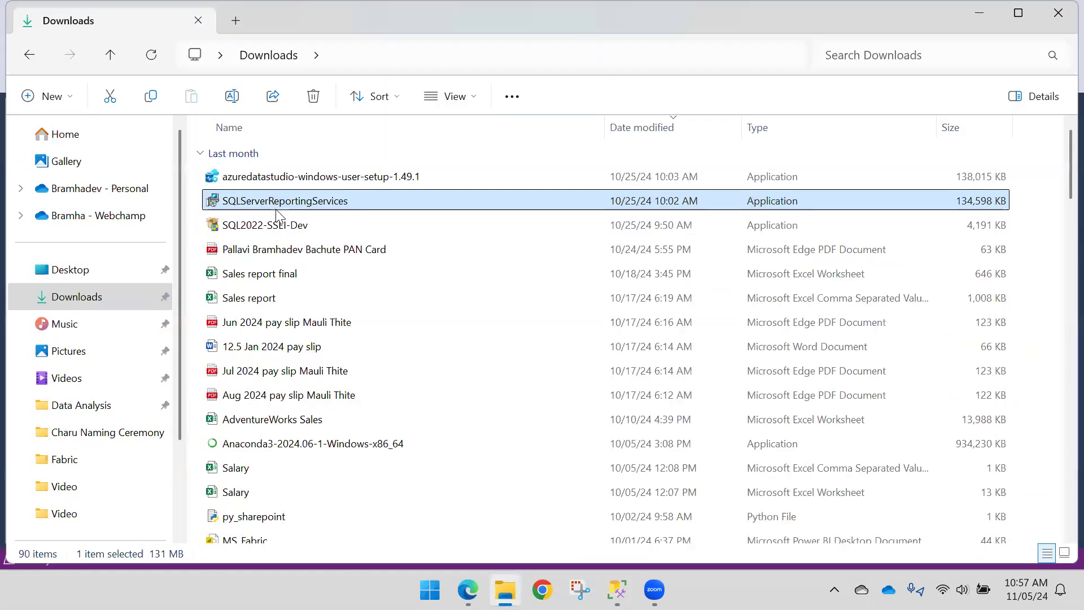
left_click(617, 590)
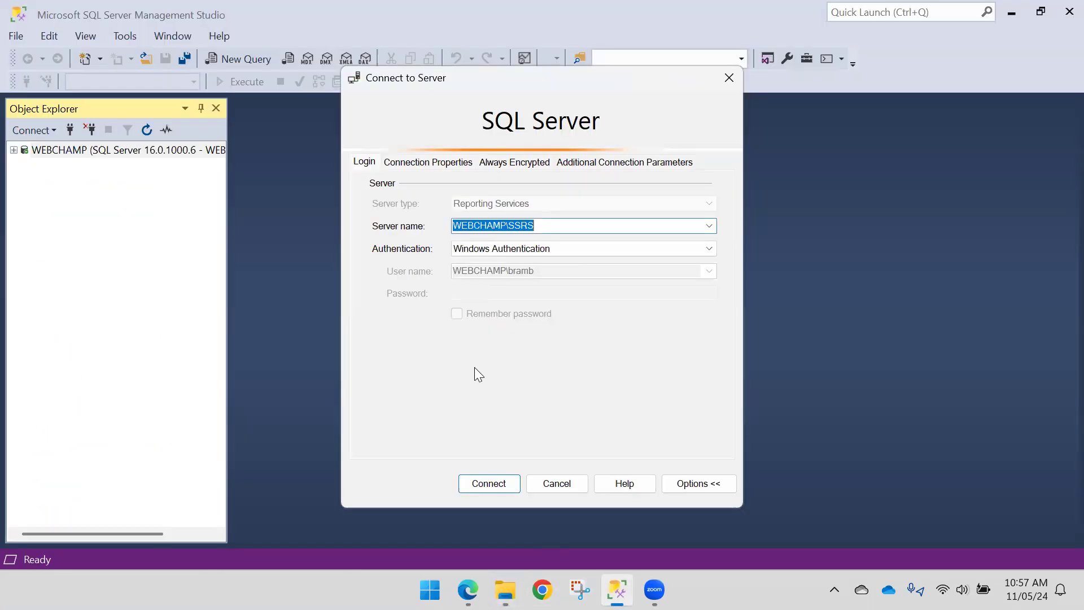
left_click(509, 484)
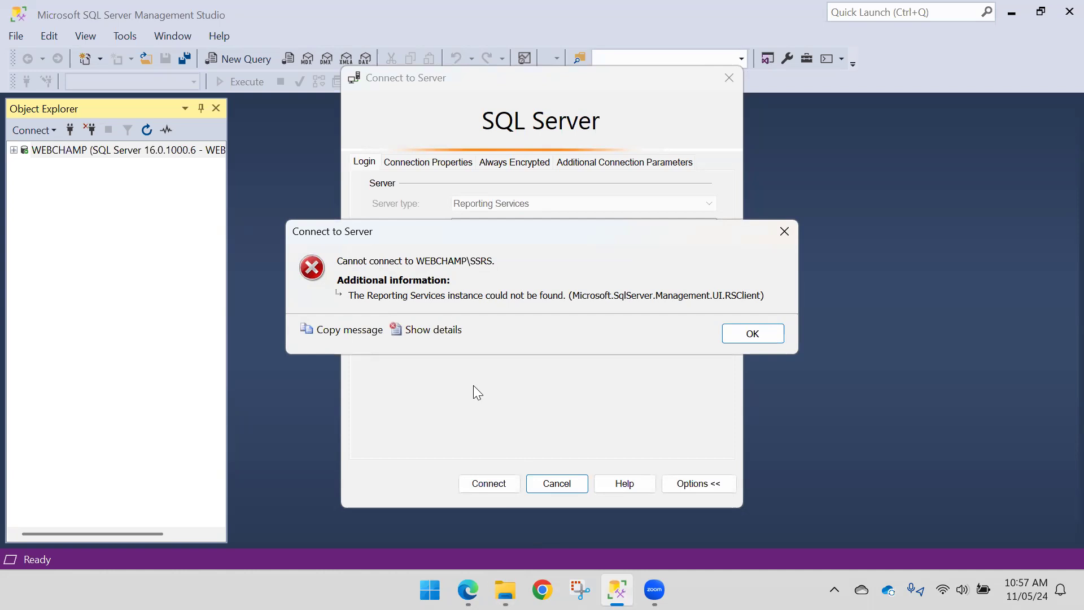
left_click(728, 335)
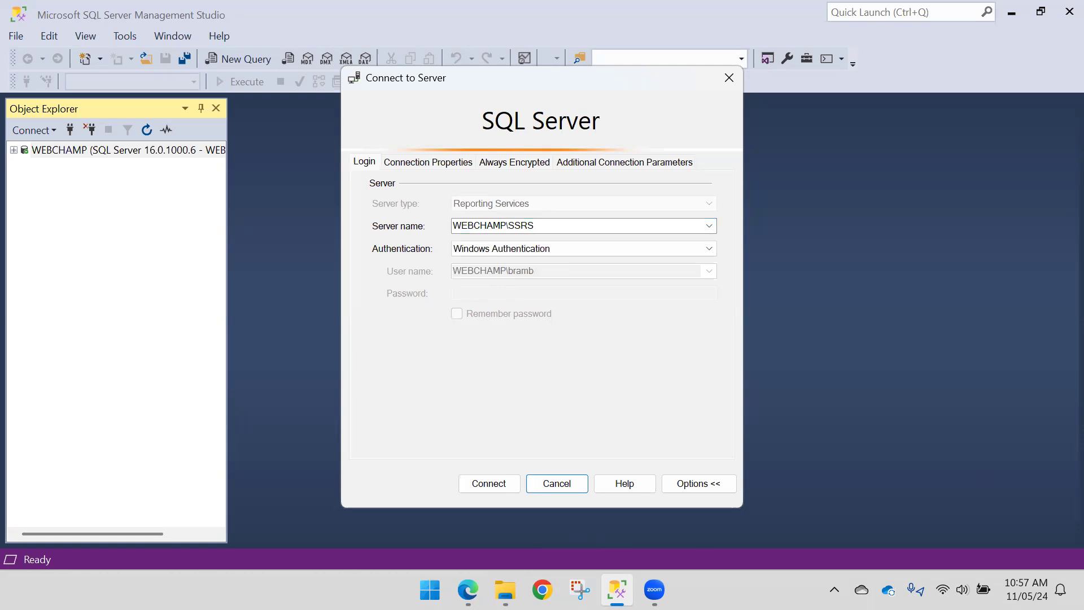
Open Report Server Configuration Manager and connect to the SSRS report server instance on WEBCHAMP
left_click(429, 590)
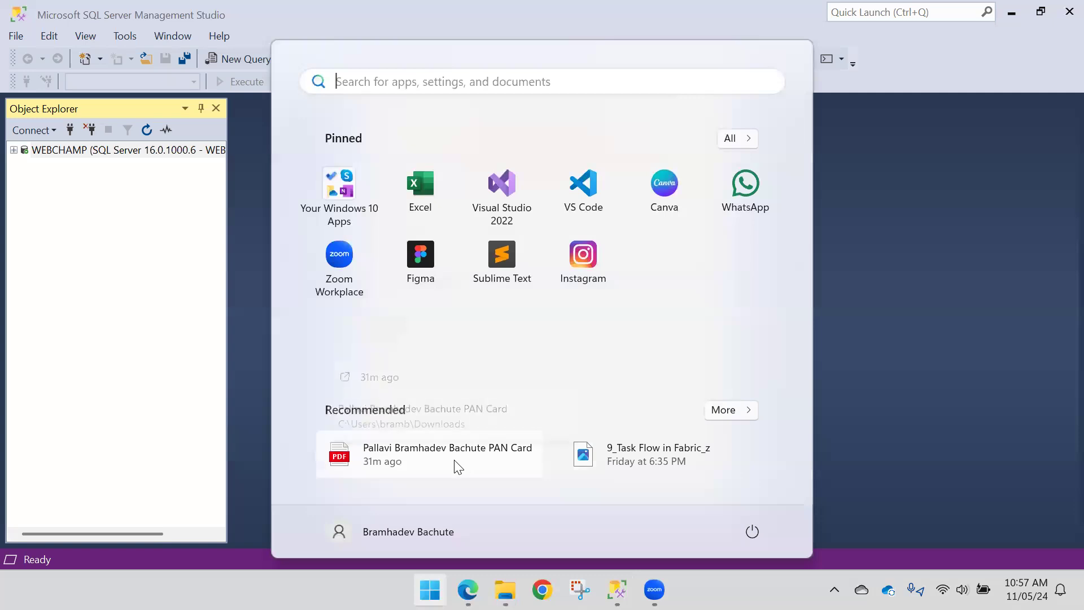
type("report")
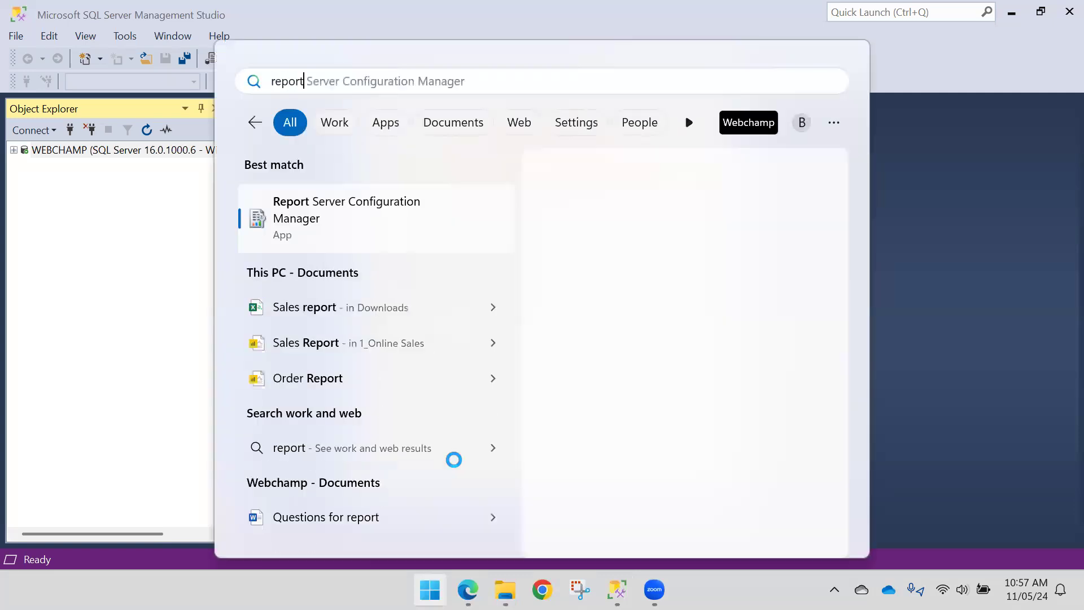
left_click(330, 211)
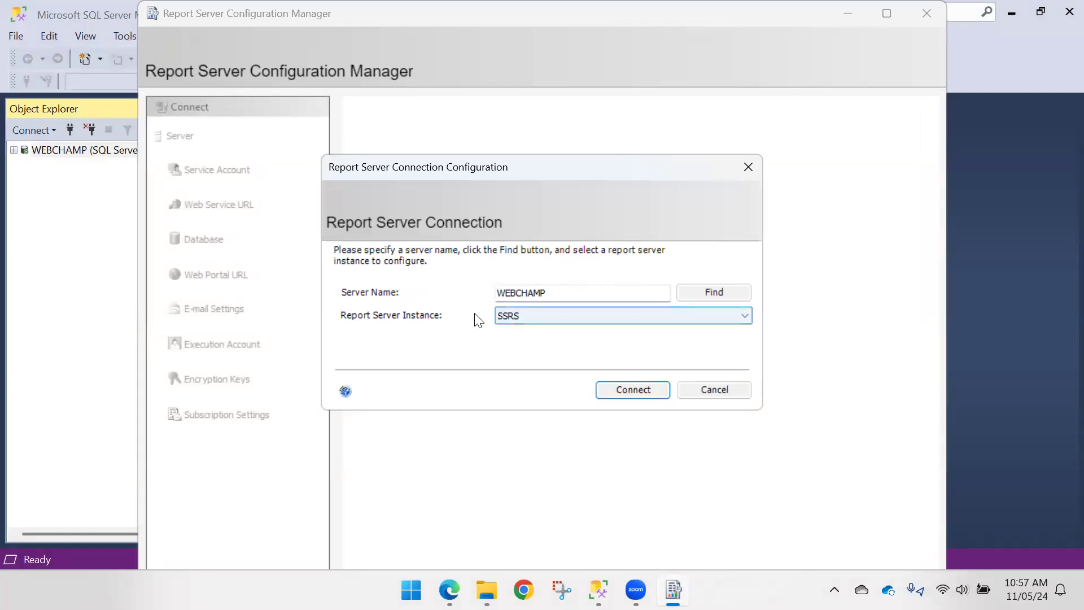
left_click(550, 314)
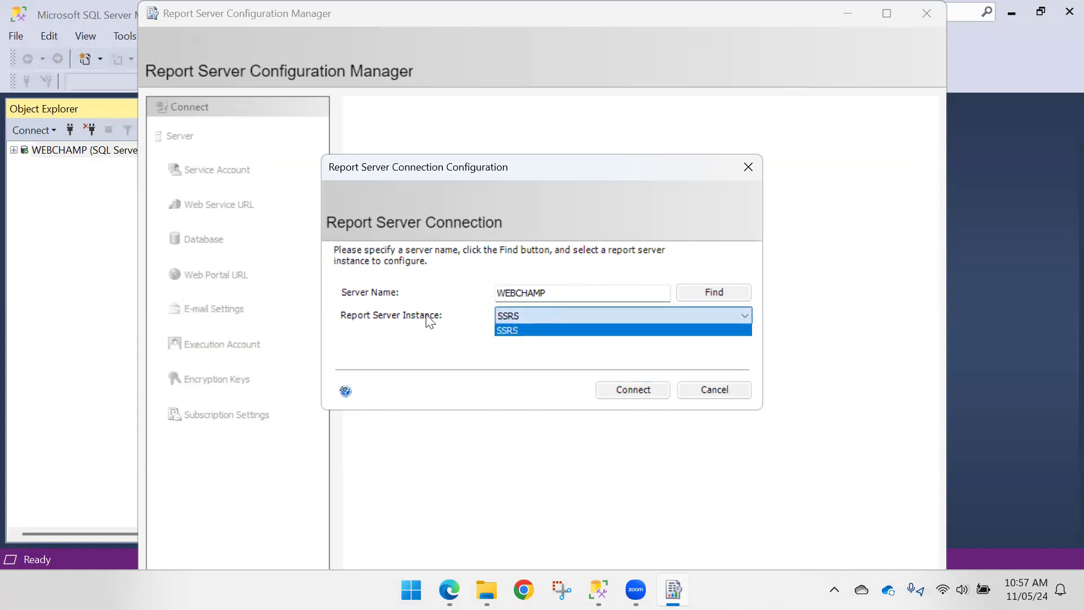
left_click(583, 275)
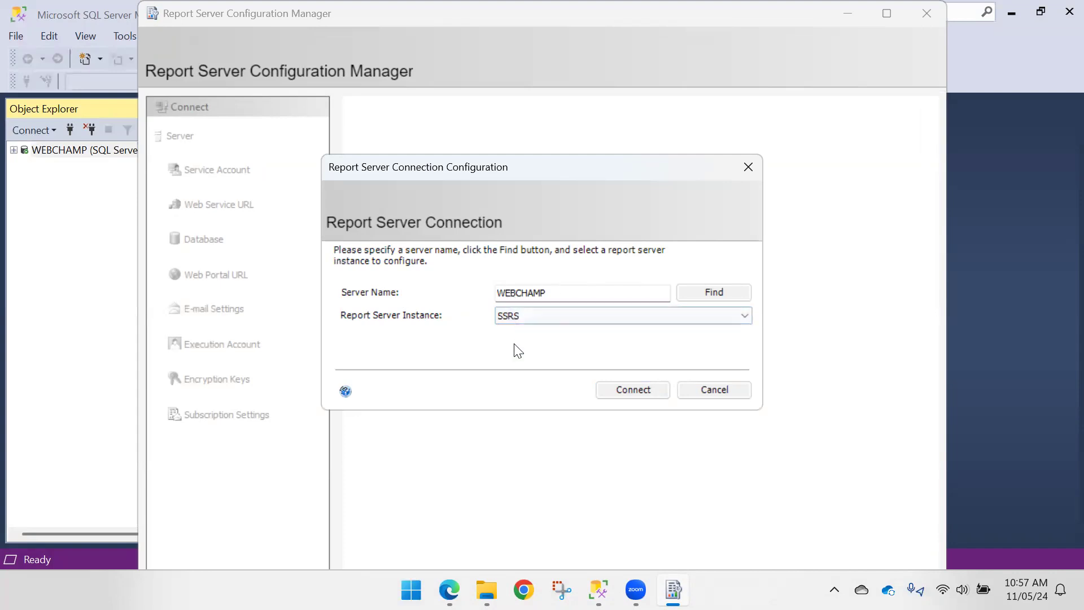
left_click(617, 389)
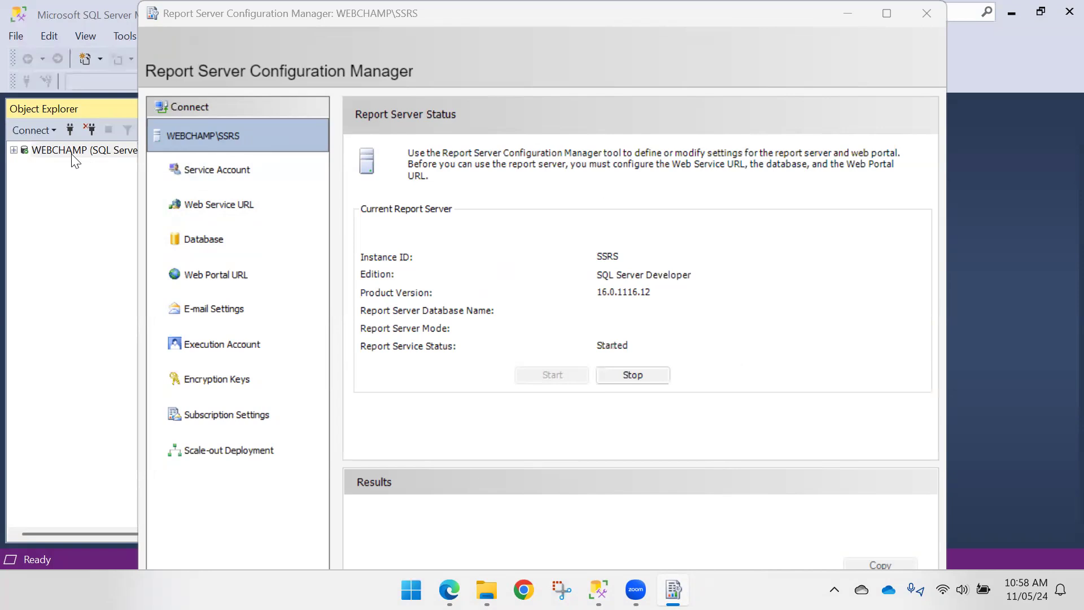
Switch back to SQL Server Management Studio and retry the Reporting Services connection to WEBCHAMP\SSRS
left_click(63, 201)
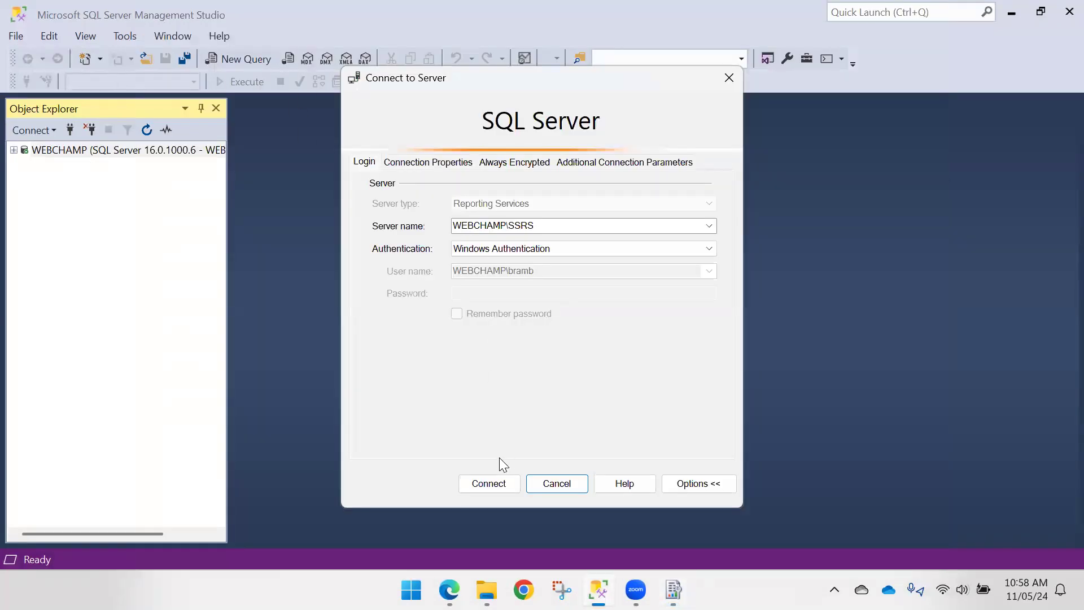
left_click(501, 480)
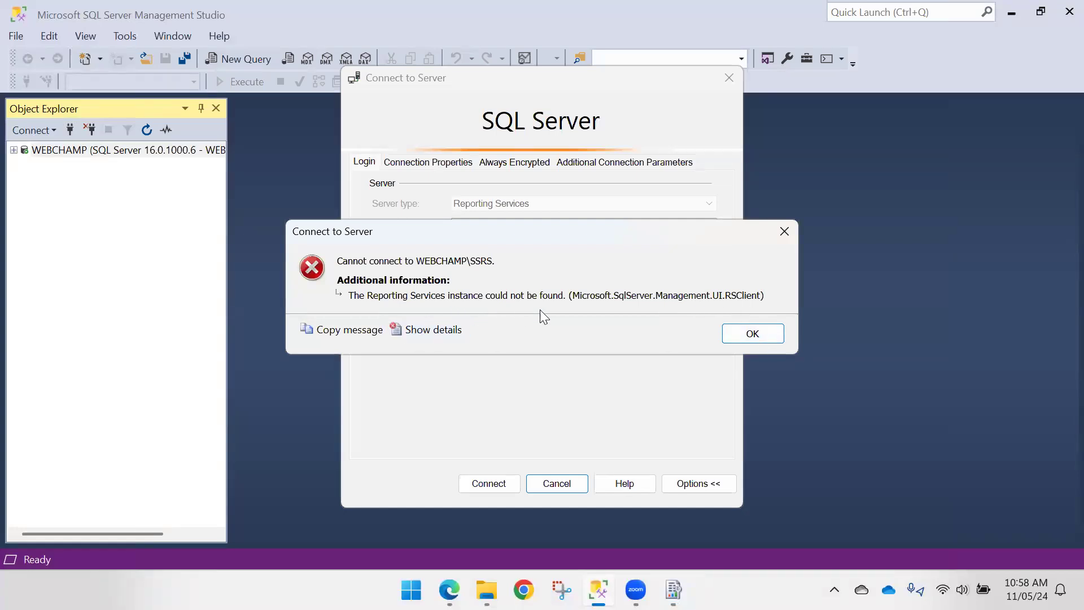
left_click(753, 333)
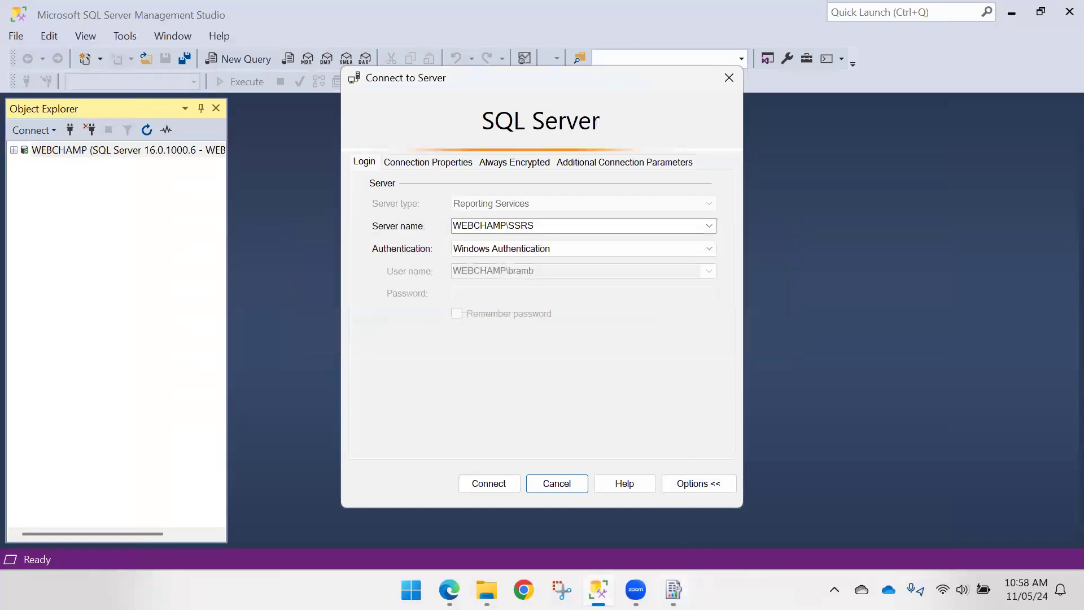
Switch to Report Server Configuration Manager and review the built-in service account options, leaving the page without applying changes
left_click(673, 590)
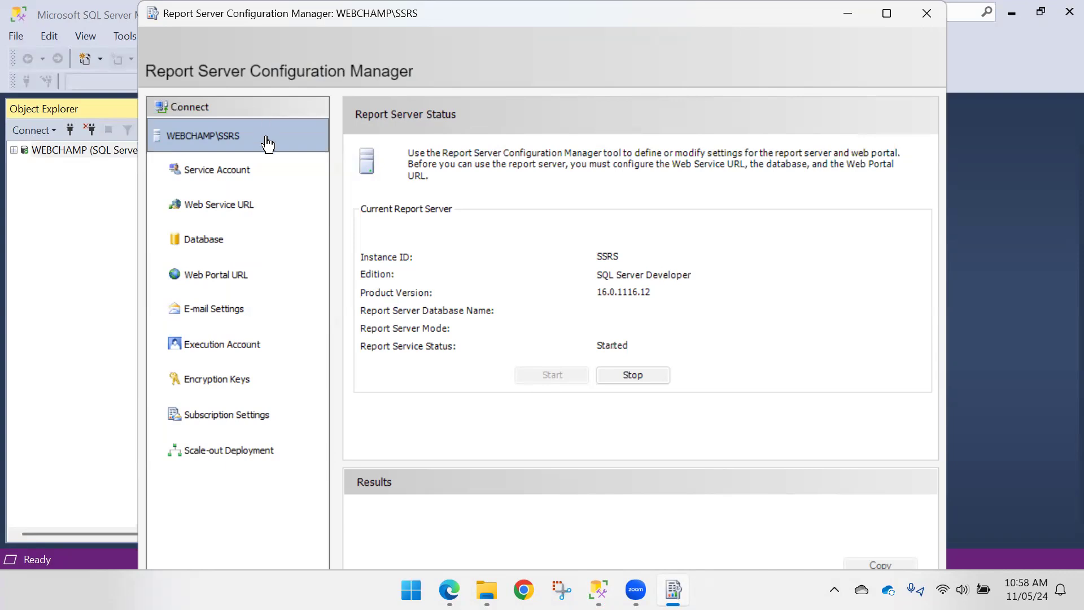
left_click(254, 170)
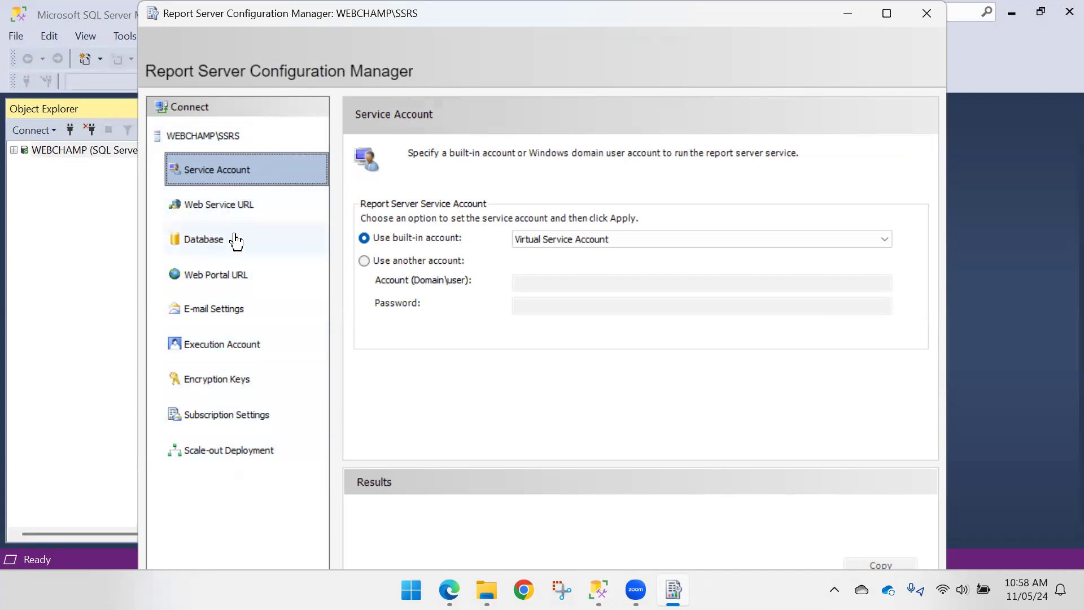
left_click(621, 238)
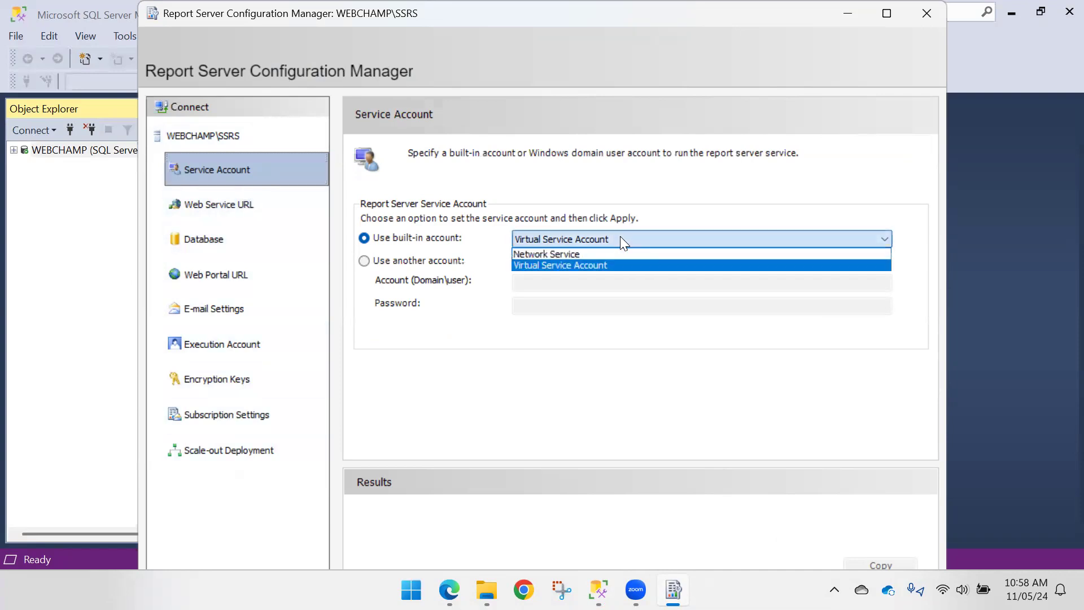
left_click(612, 253)
left_click(607, 243)
left_click(603, 265)
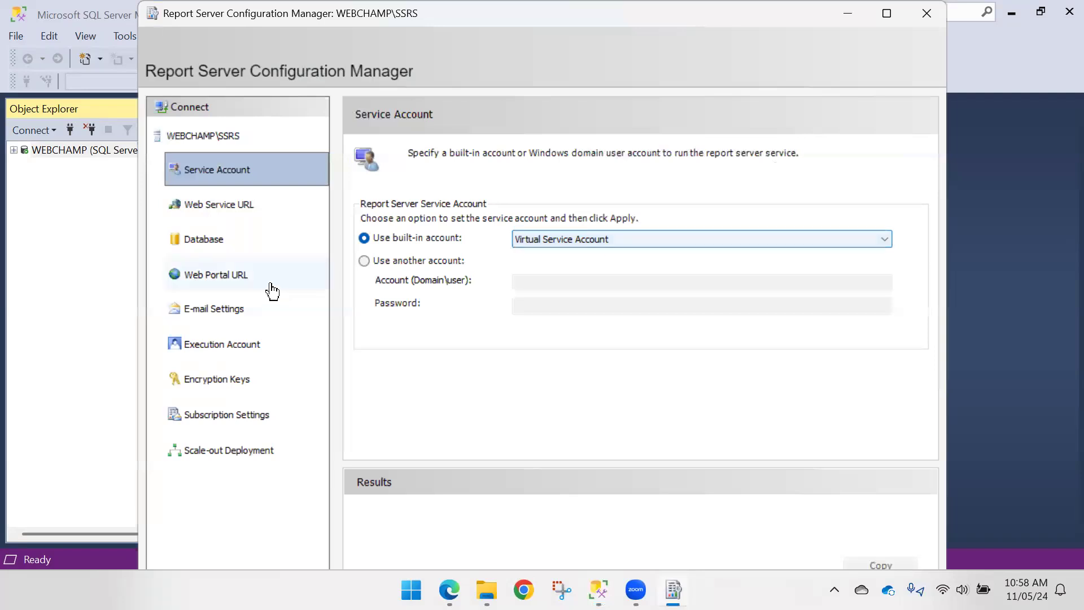
left_click(237, 209)
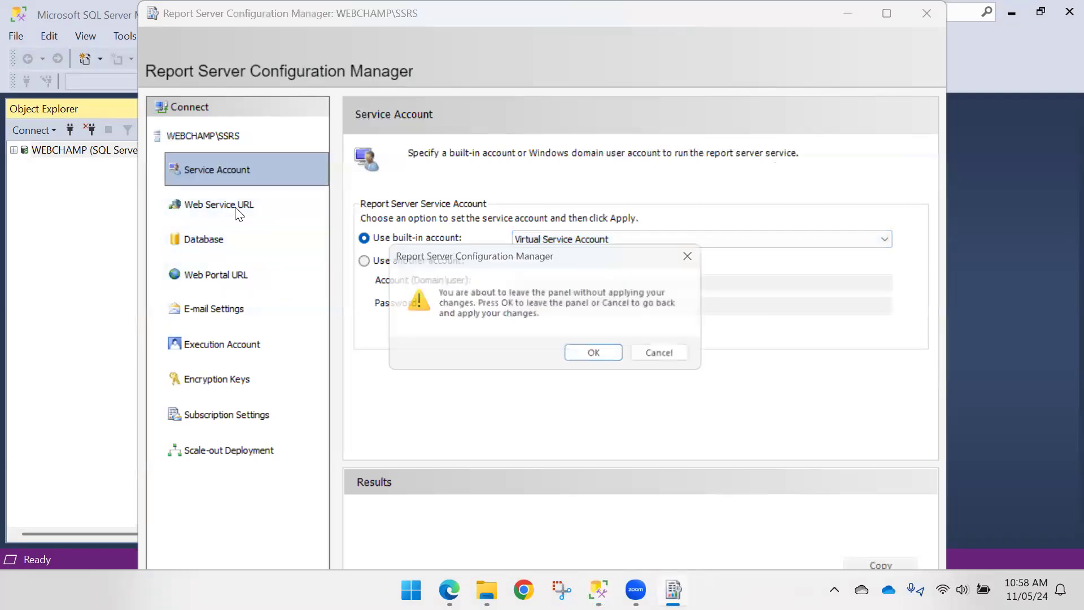
left_click(592, 357)
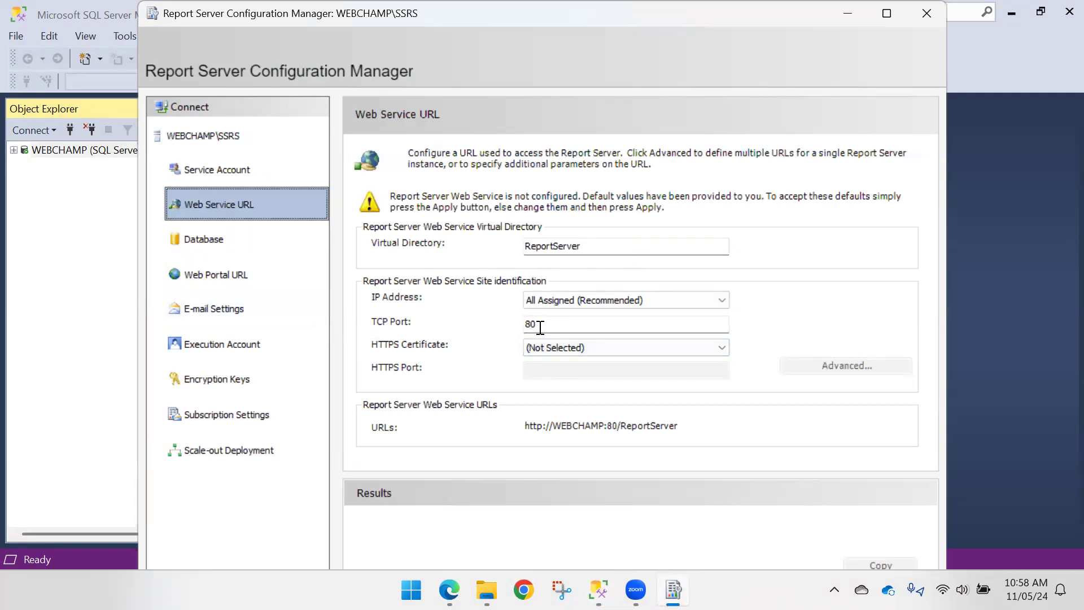
Try the IIS Express Development Certificate as the web service URL's HTTPS certificate and leave the page without applying it
left_click(715, 349)
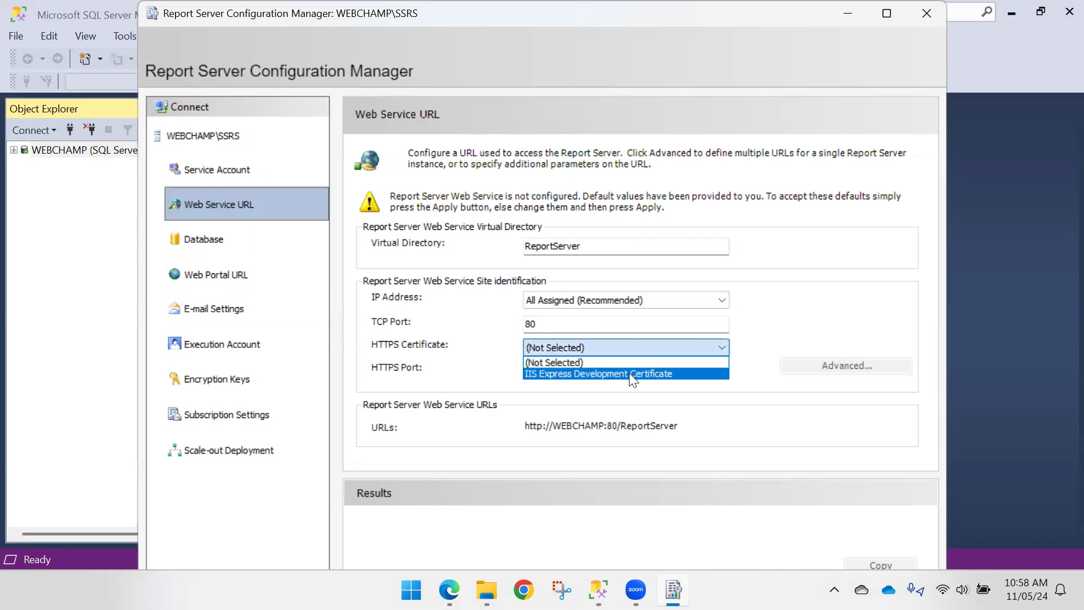
left_click(566, 365)
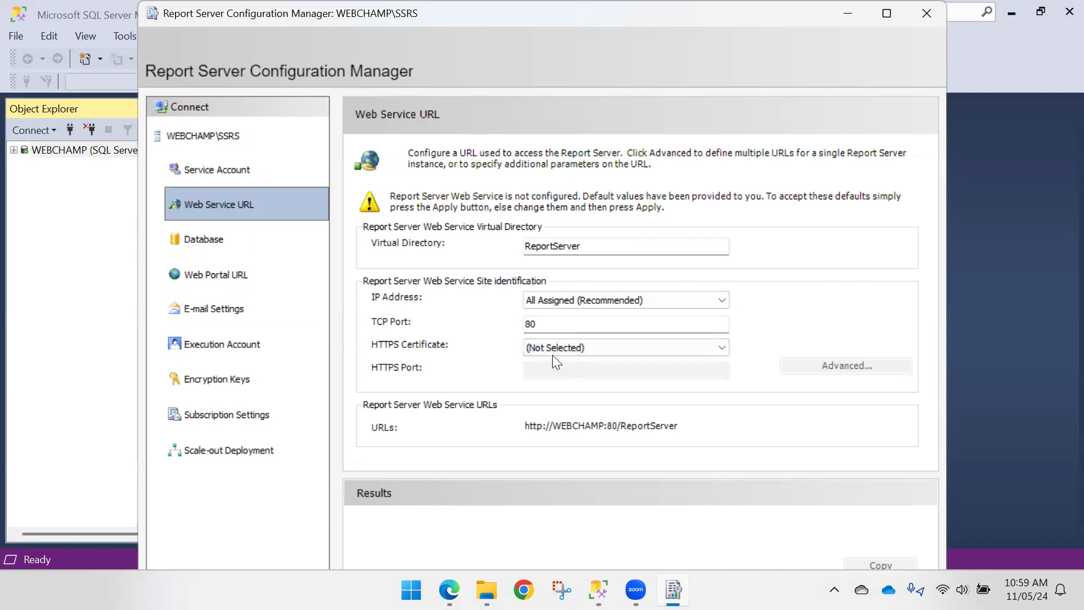
left_click(633, 349)
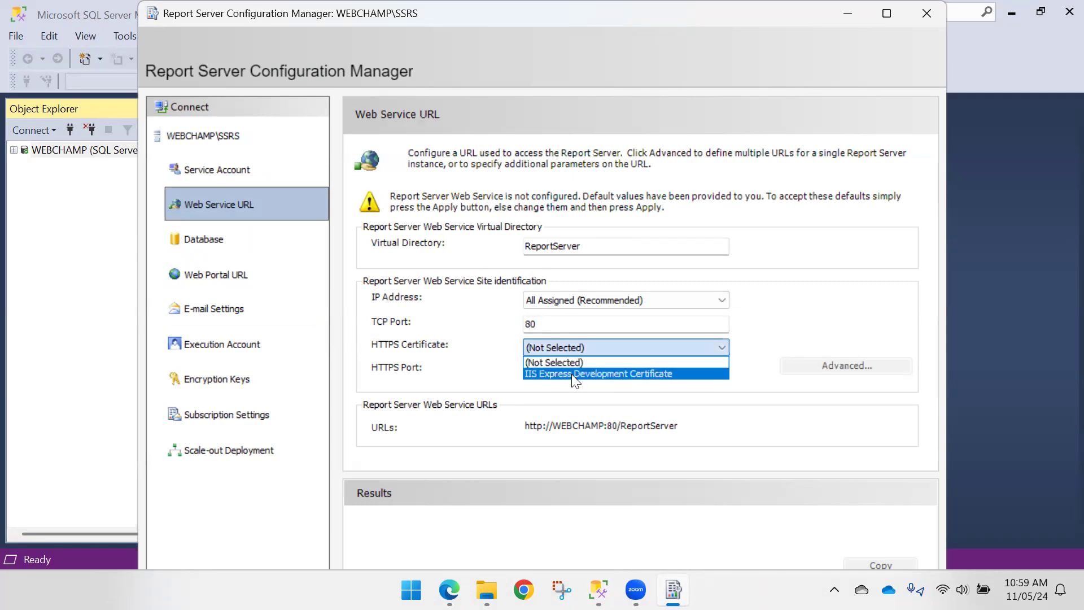
left_click(571, 373)
left_click(553, 369)
left_click_drag(553, 368, 502, 369)
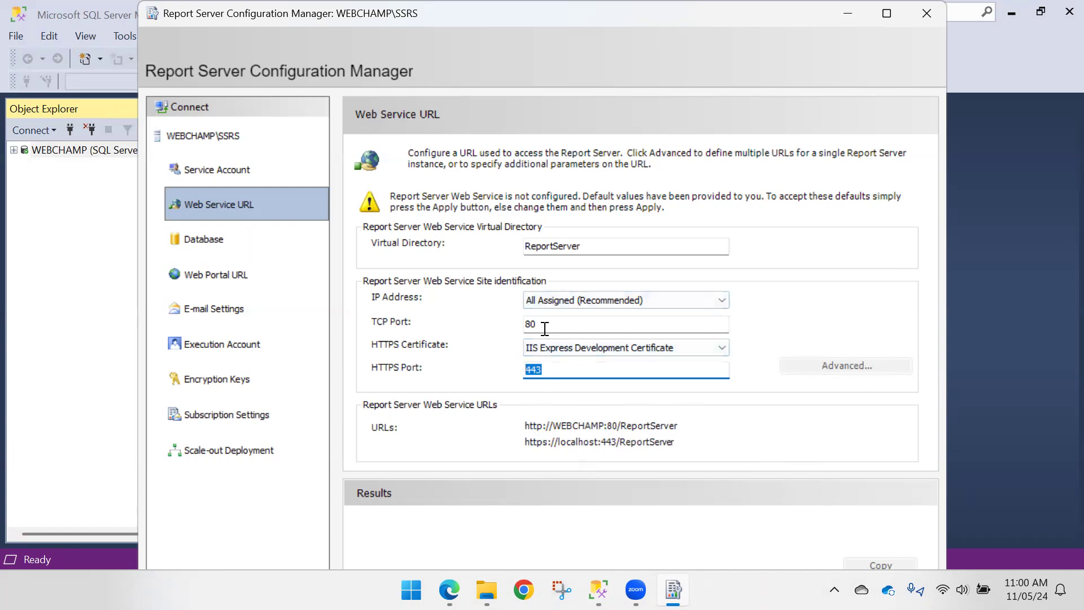
left_click(590, 351)
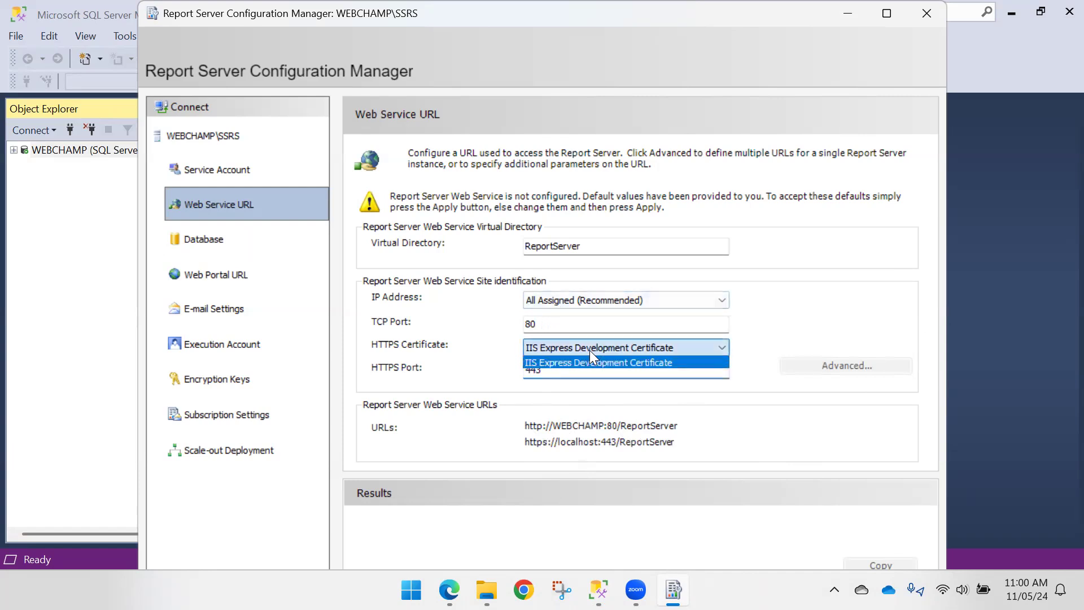
left_click(725, 348)
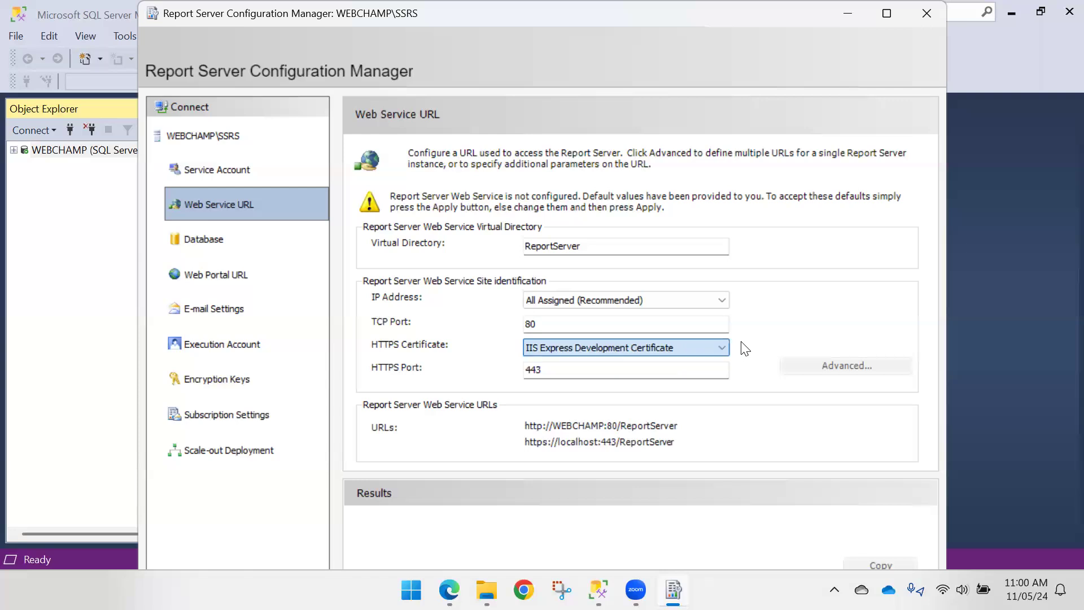
left_click(235, 249)
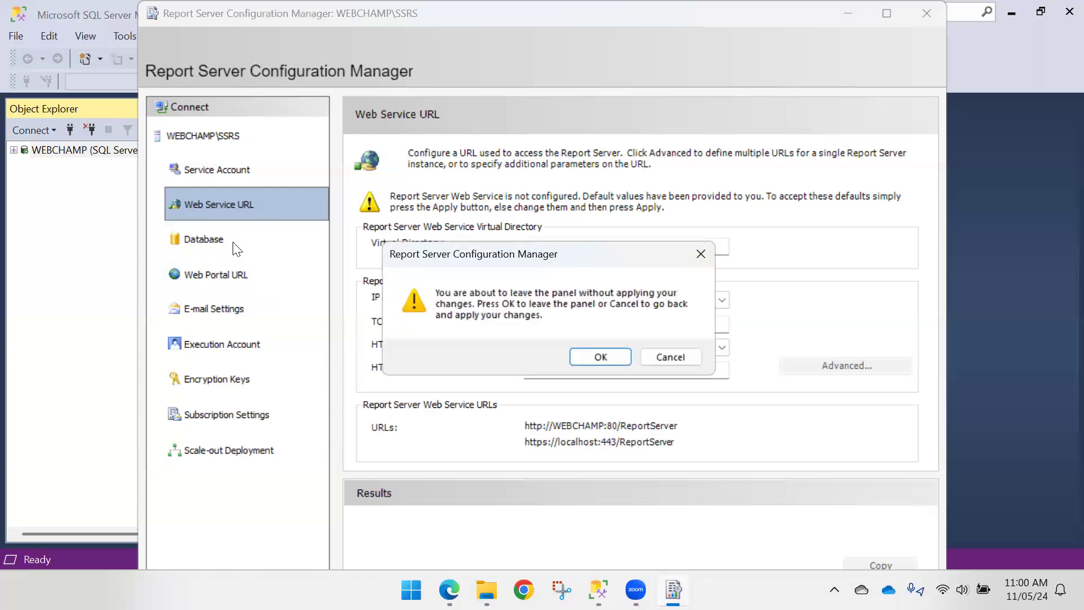
left_click(599, 358)
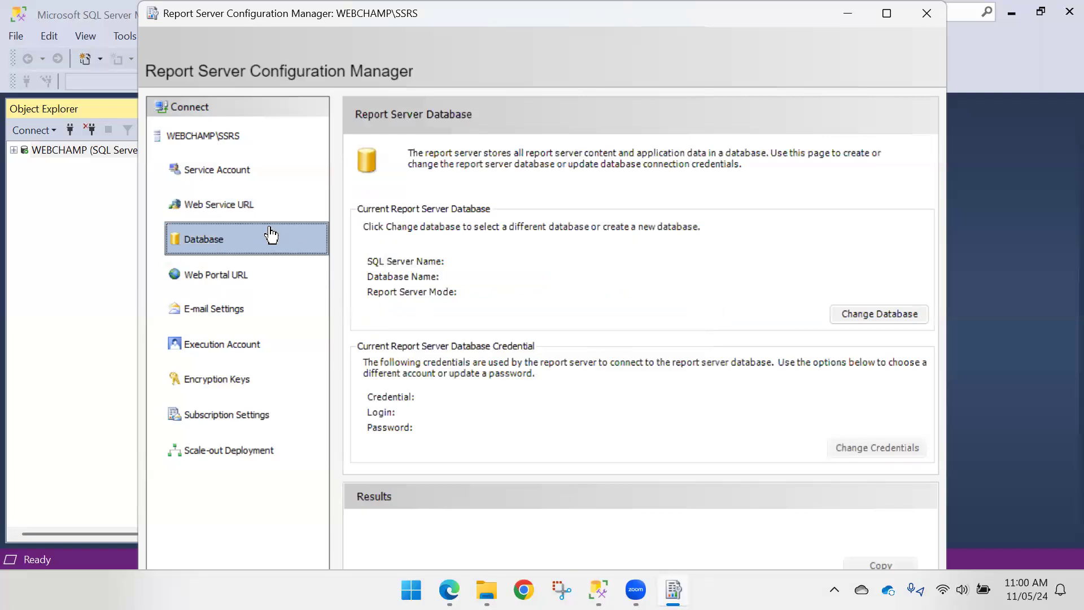
Apply the default web service URL settings with virtual directory ReportServer and TCP port 80, and open the ReportServer URL
left_click(285, 209)
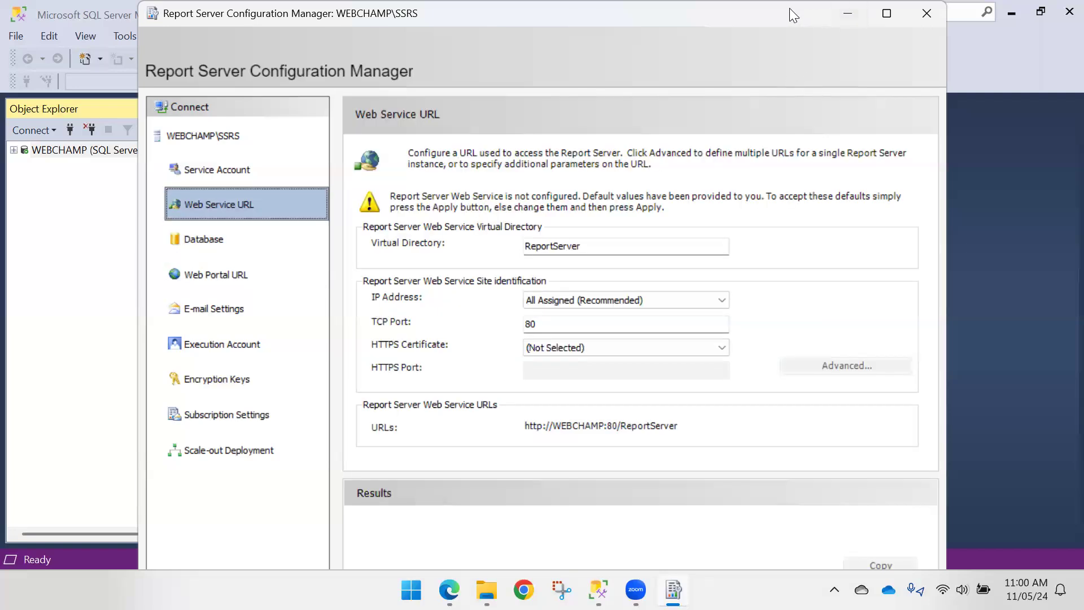
left_click_drag(783, 10, 614, 51)
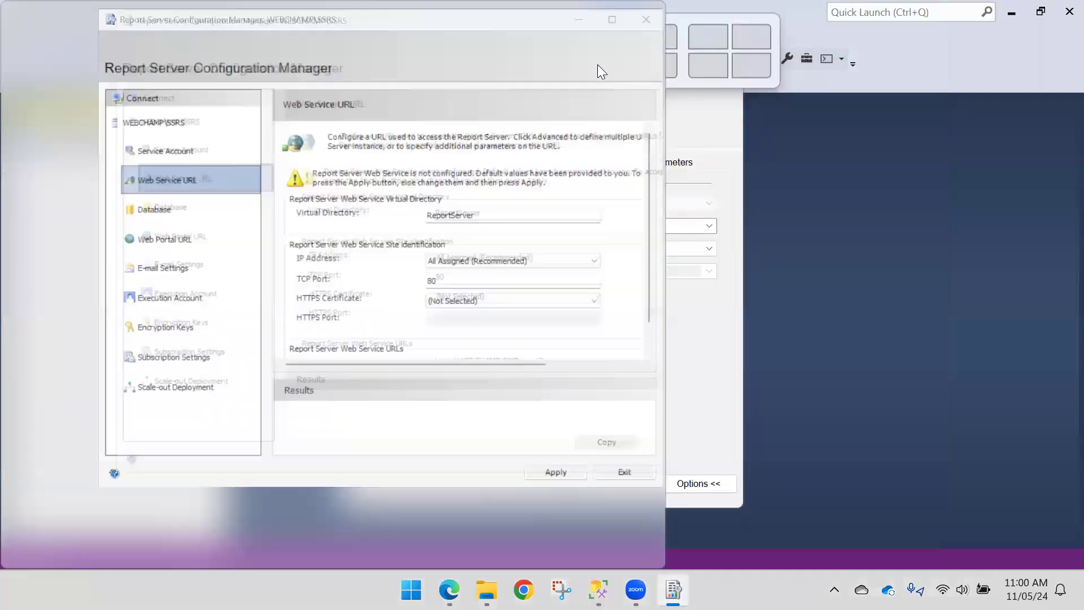
left_click(609, 16)
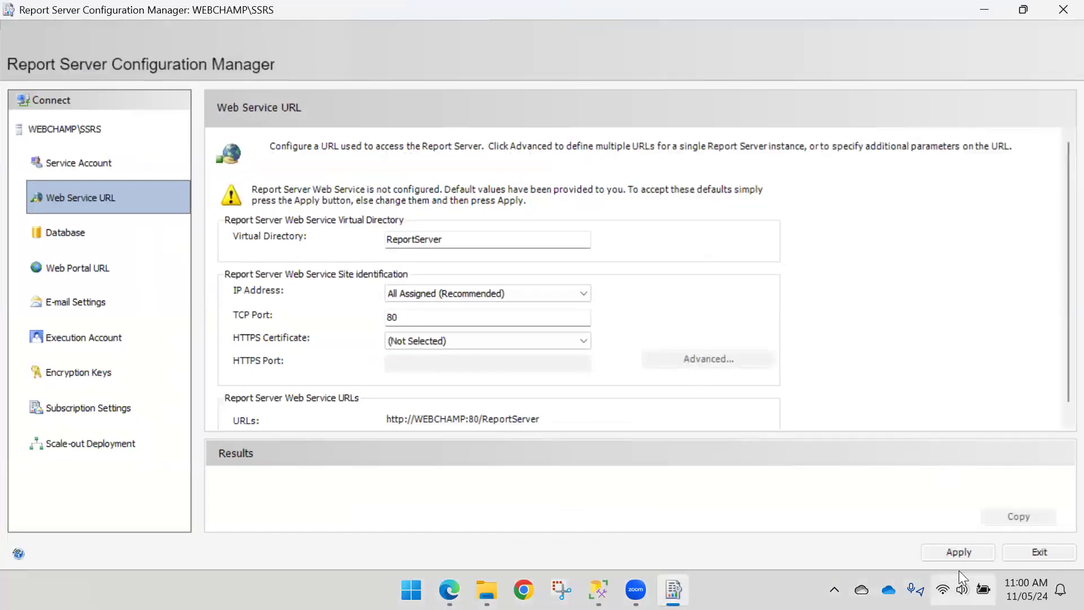
left_click(959, 552)
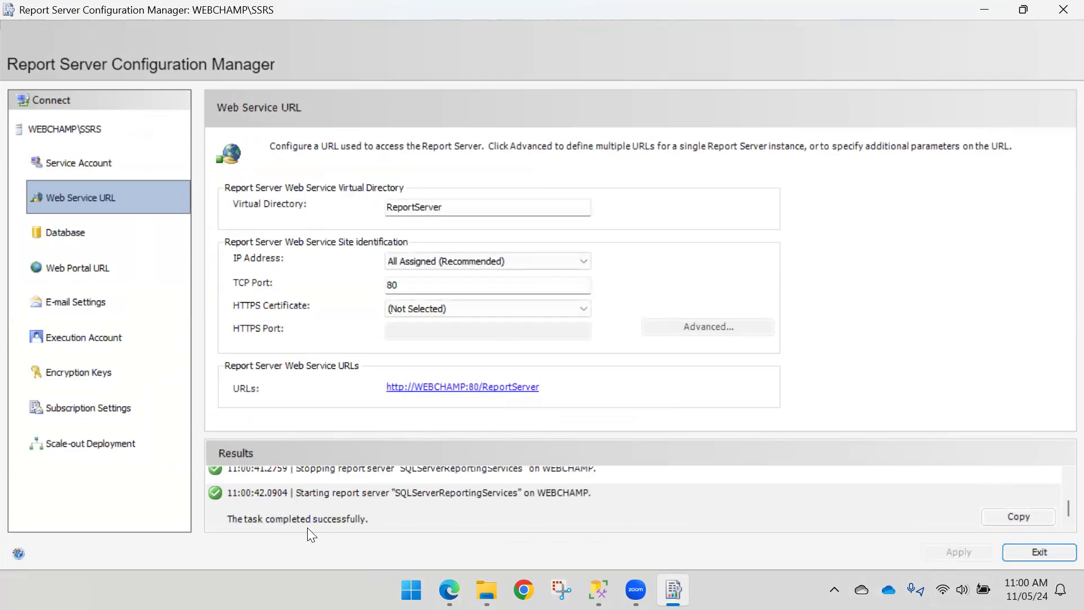
left_click(495, 394)
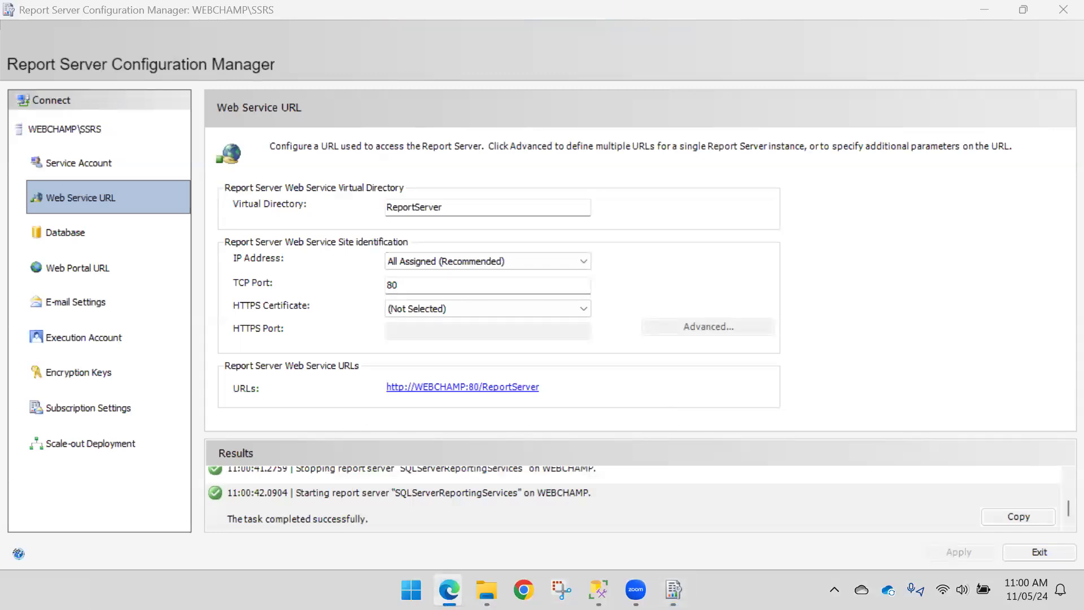
Close the ReportServer browser page and open the report server database settings in Report Server Configuration Manager
left_click(900, 155)
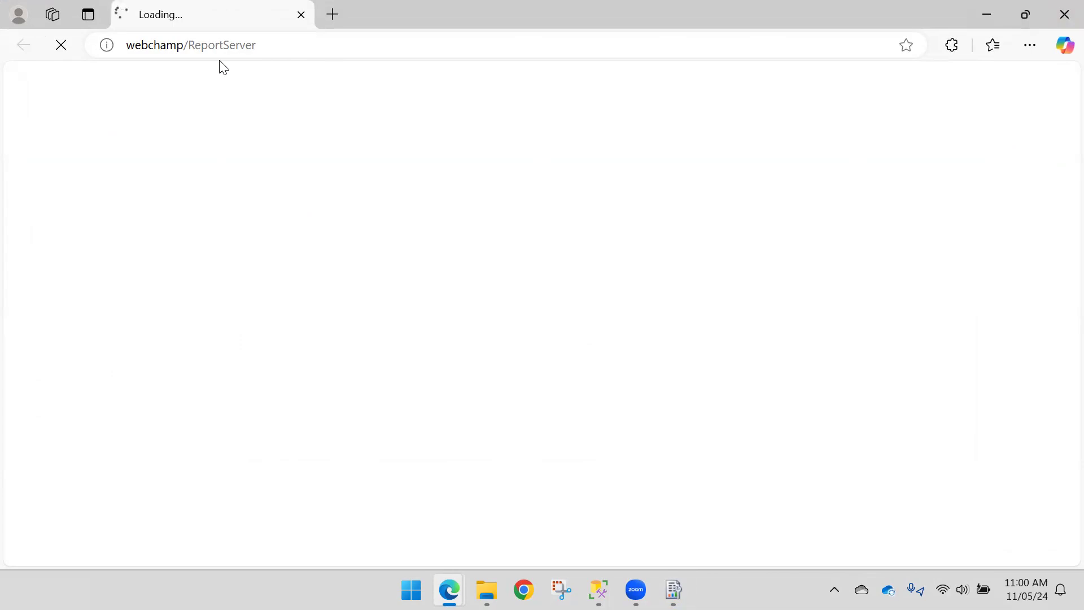
left_click(1062, 16)
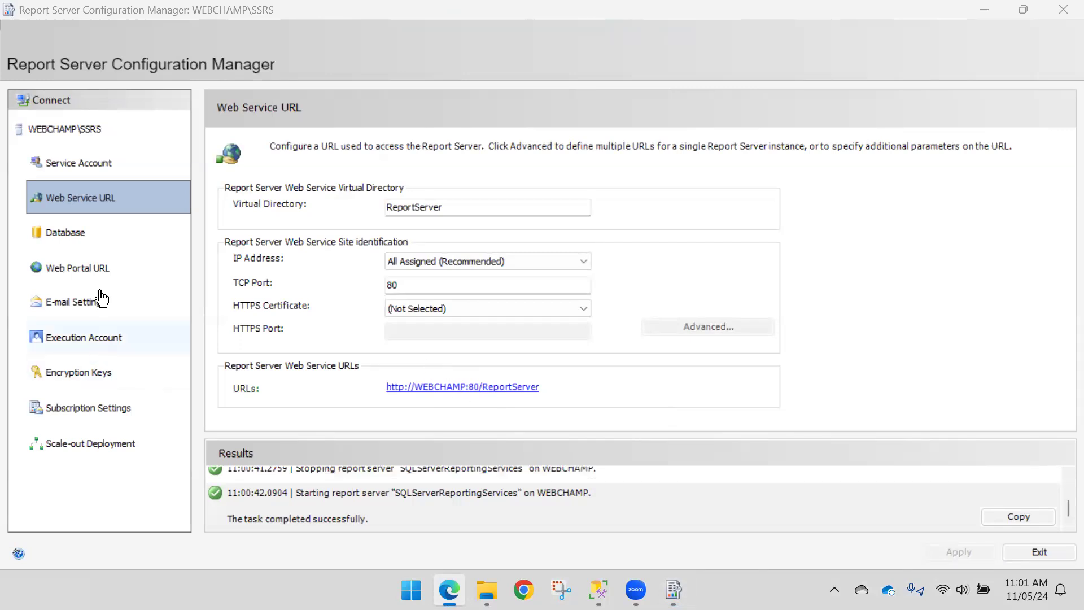
left_click(102, 234)
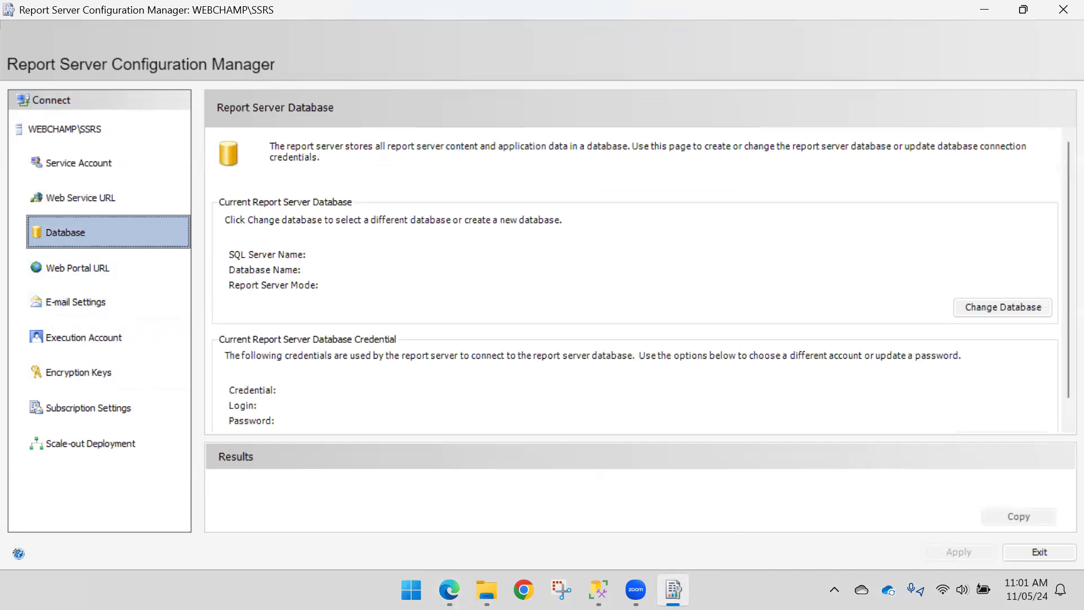
key("alt+Tab")
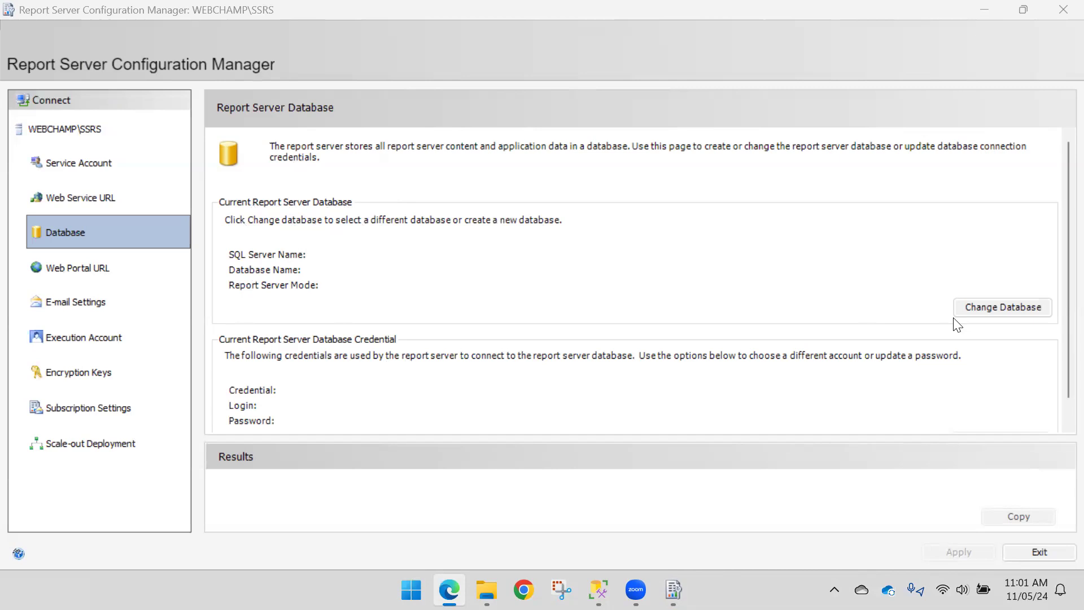
Start changing the report server database and choose to create a new report server database
left_click(971, 312)
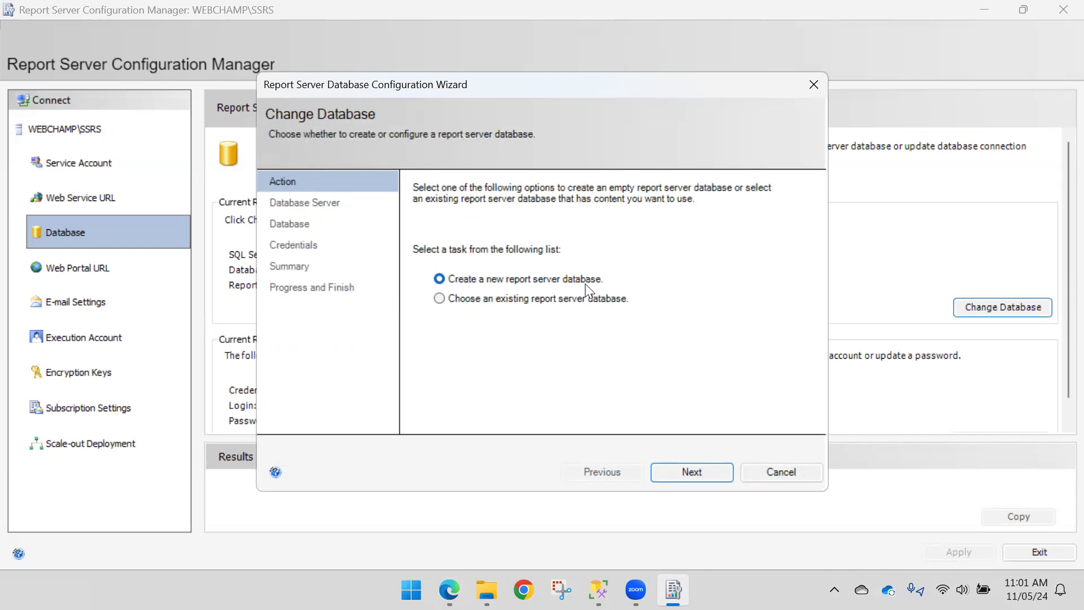
left_click(534, 300)
left_click(461, 280)
left_click(691, 474)
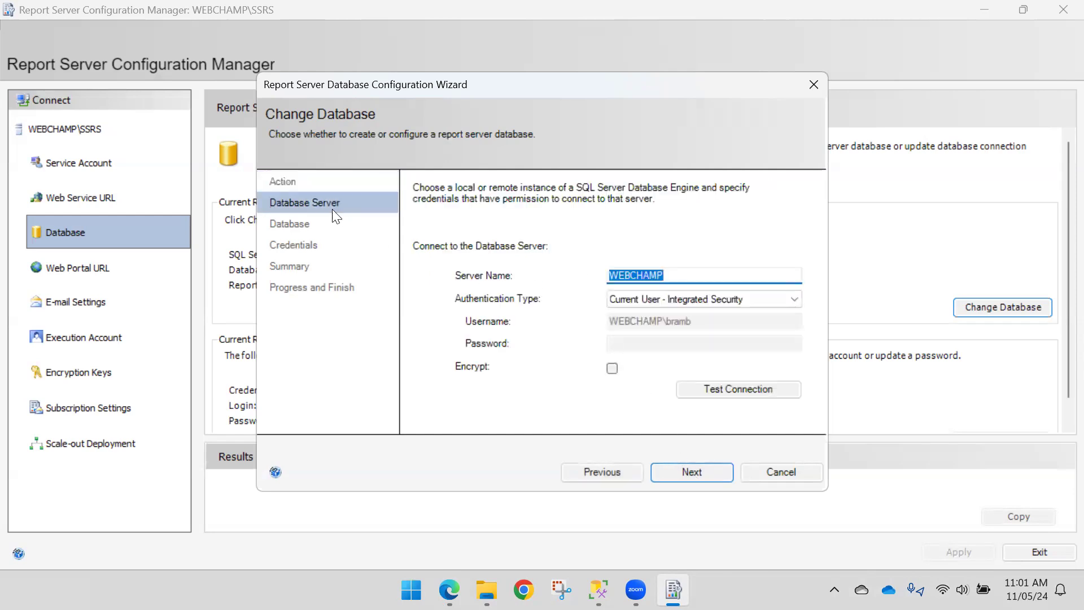
Keep Current User - Integrated Security for database server WEBCHAMP, test the connection, and continue to the database name settings
left_click(662, 299)
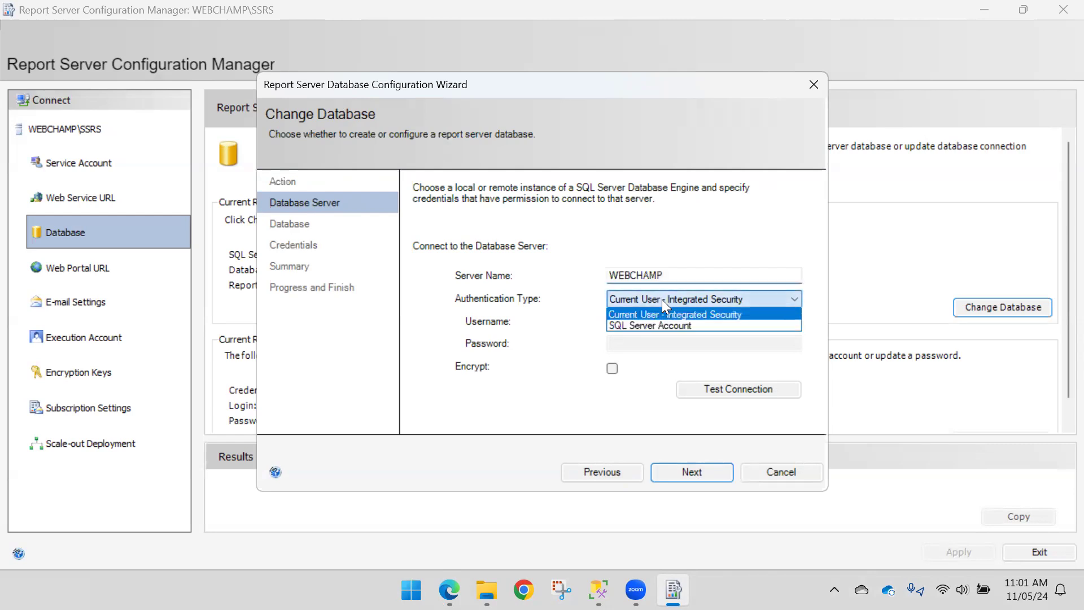
left_click(662, 299)
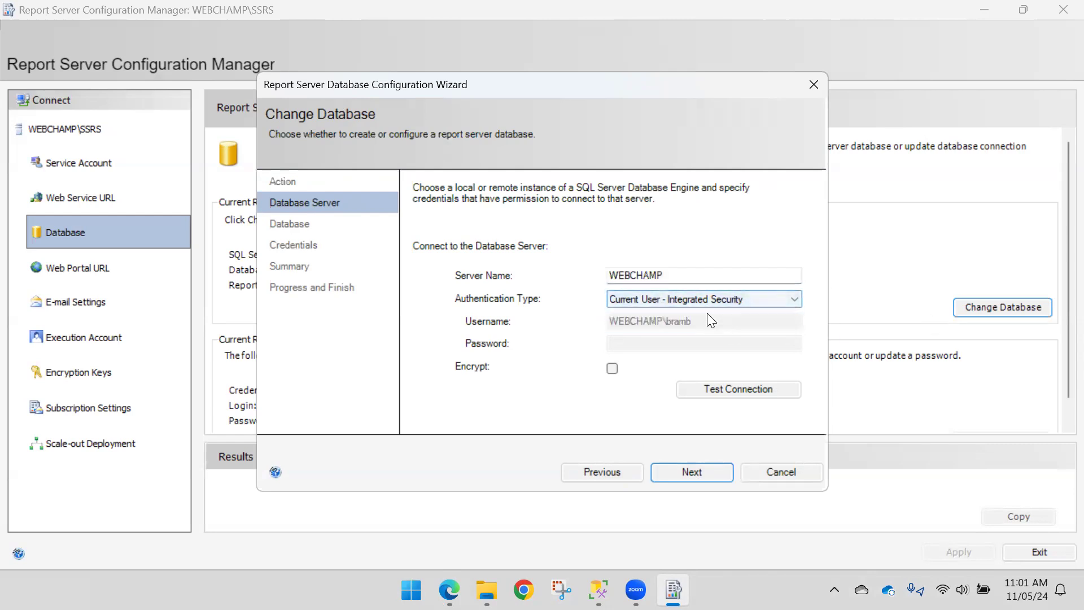
left_click(728, 391)
left_click(725, 389)
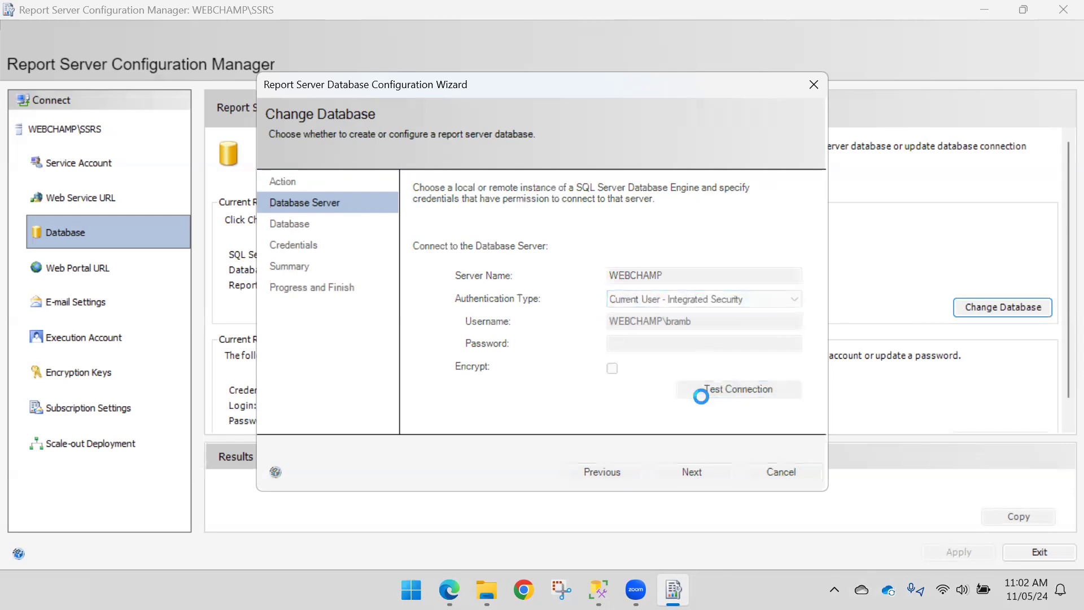
left_click(609, 356)
left_click(689, 476)
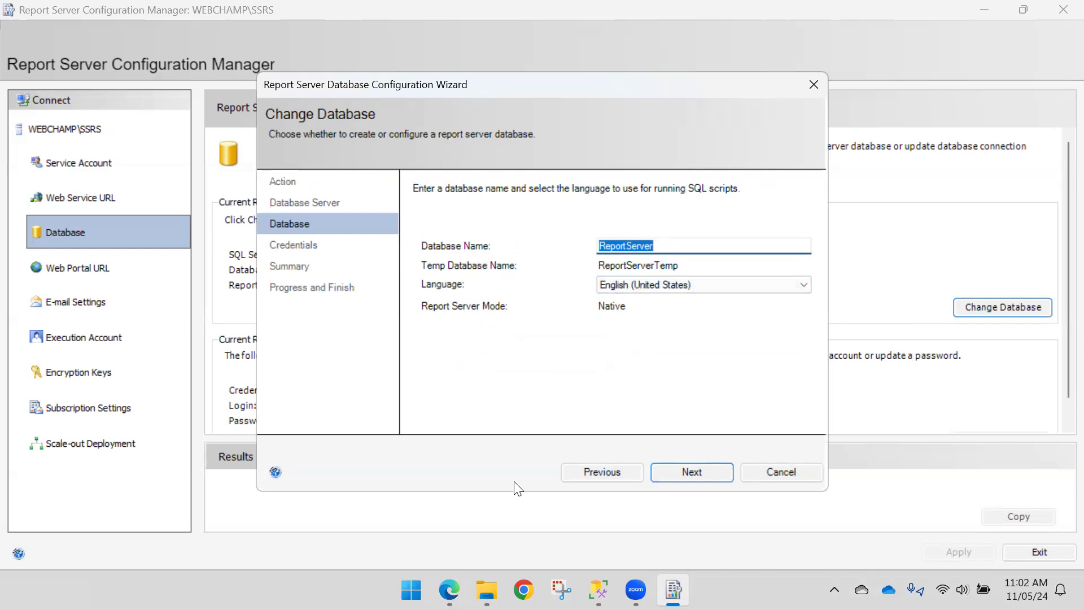
Glance at SQL Server Management Studio, then accept database name ReportServer with English (United States) as the script language
left_click(598, 590)
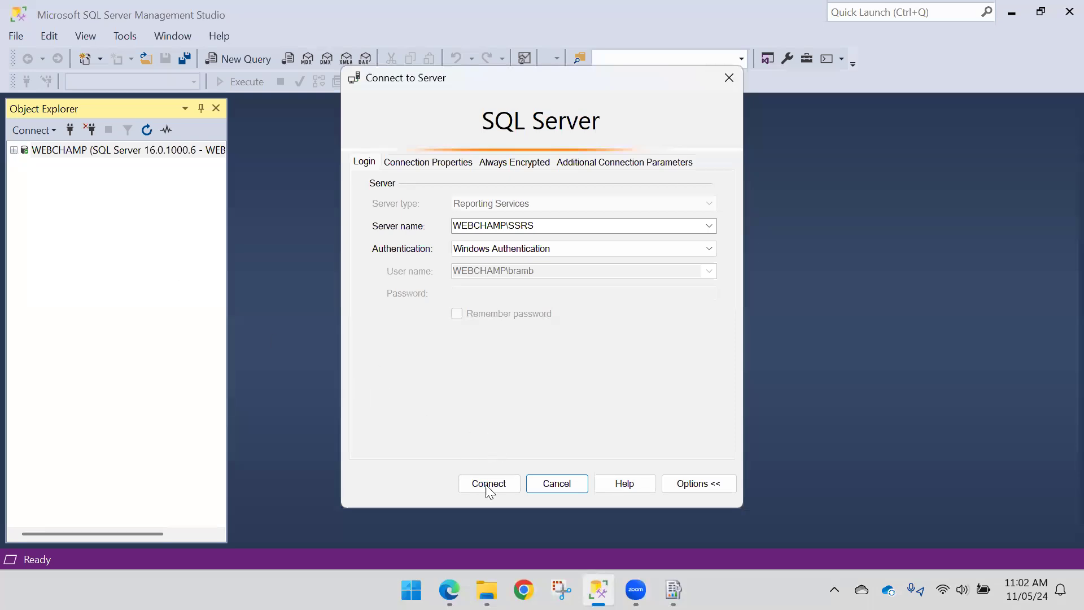
left_click(673, 590)
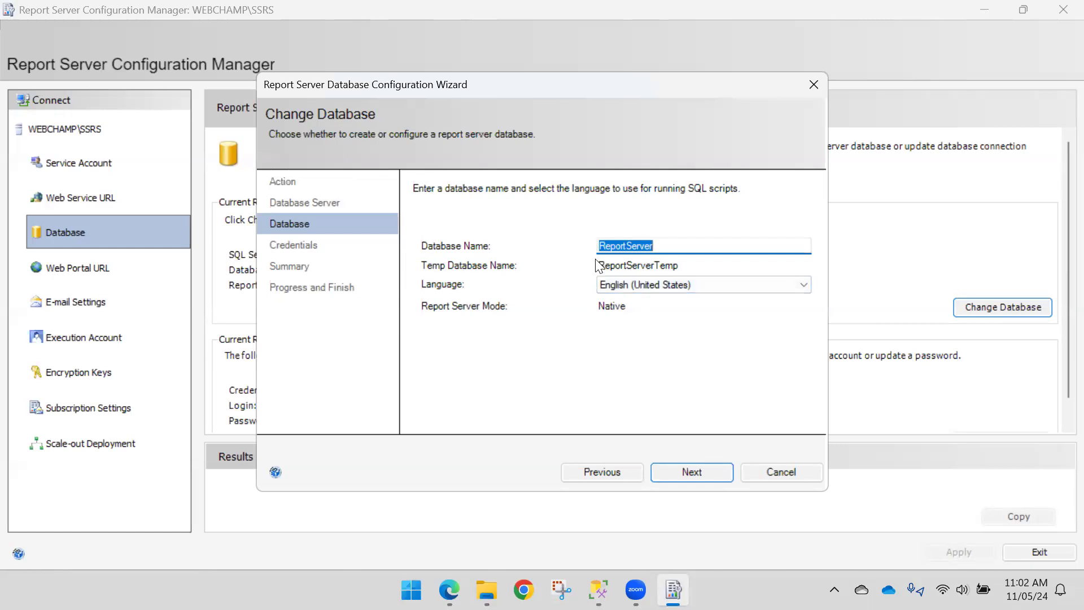
left_click(690, 470)
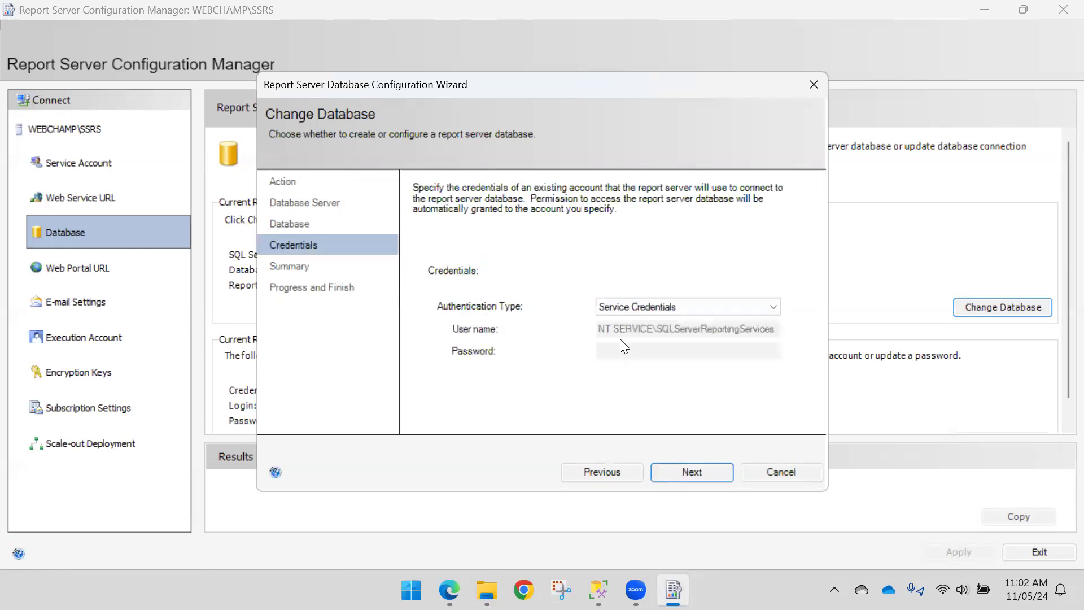
Try to continue with Windows Credentials as the authentication type, leaving the user name and password blank
left_click(662, 306)
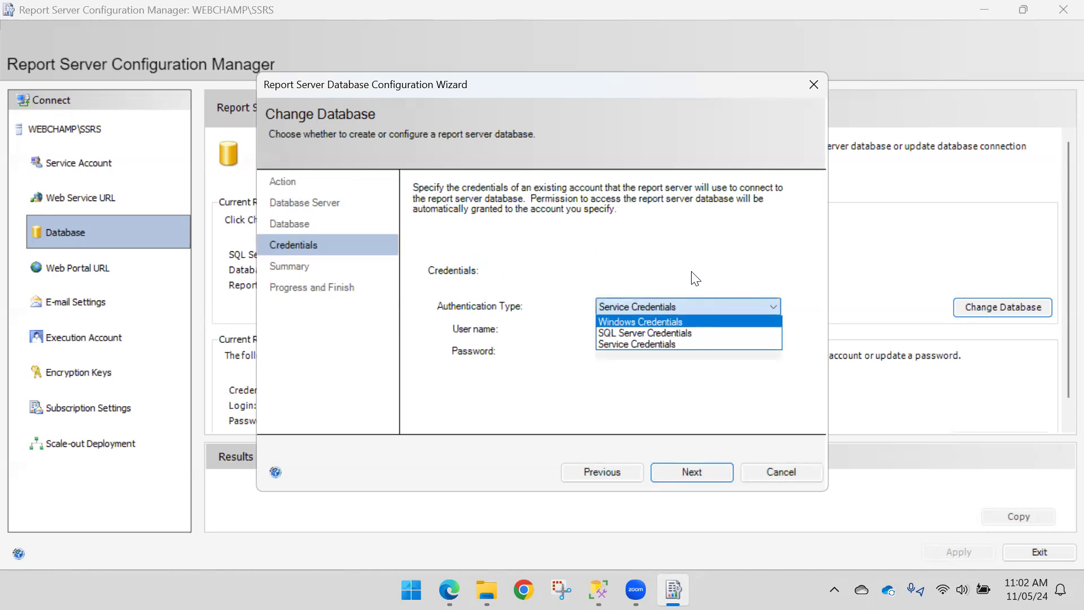
left_click(665, 320)
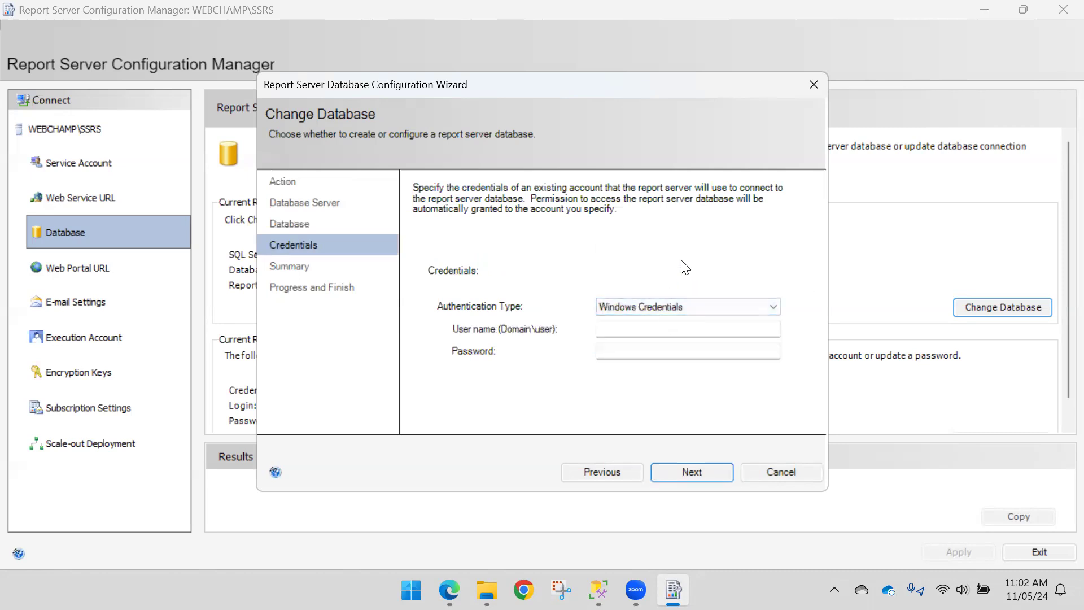
left_click(694, 472)
left_click(595, 360)
Set the authentication type to Service Credentials and complete the wizard to create the ReportServer database
left_click(675, 308)
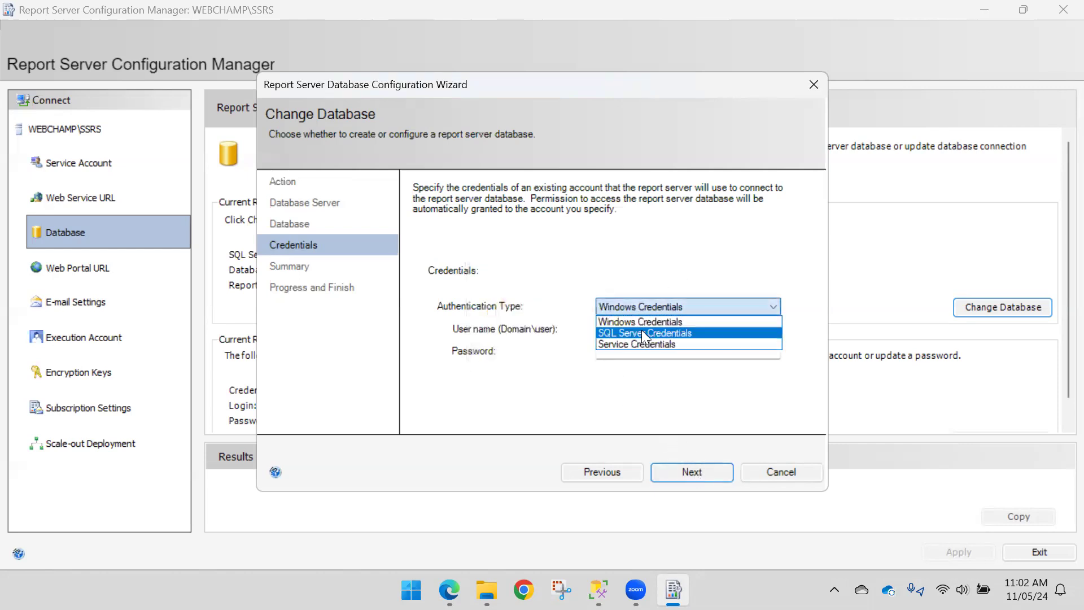
left_click(638, 343)
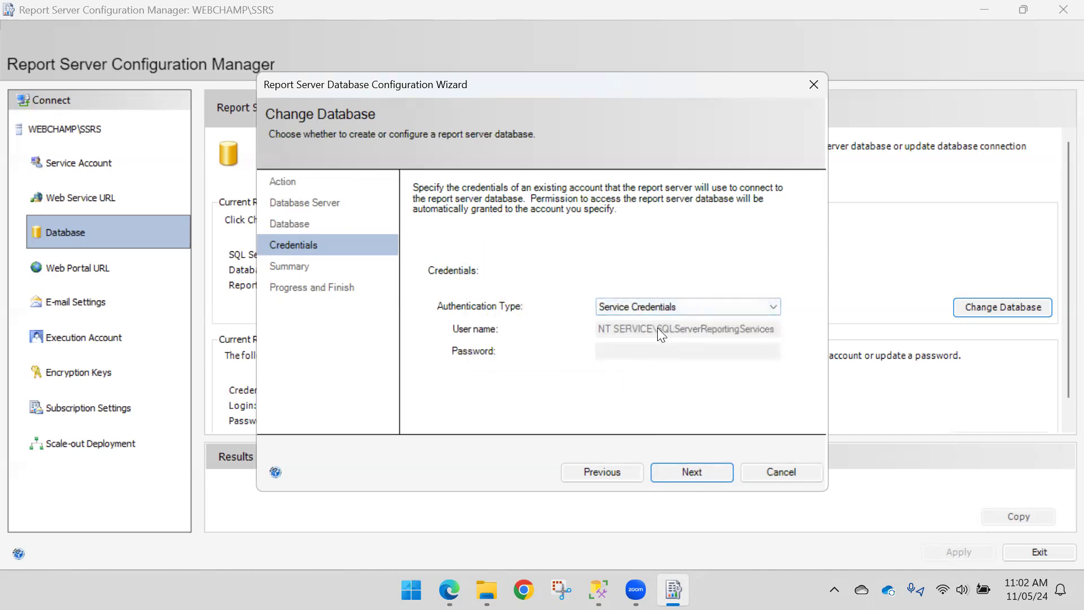
left_click(693, 472)
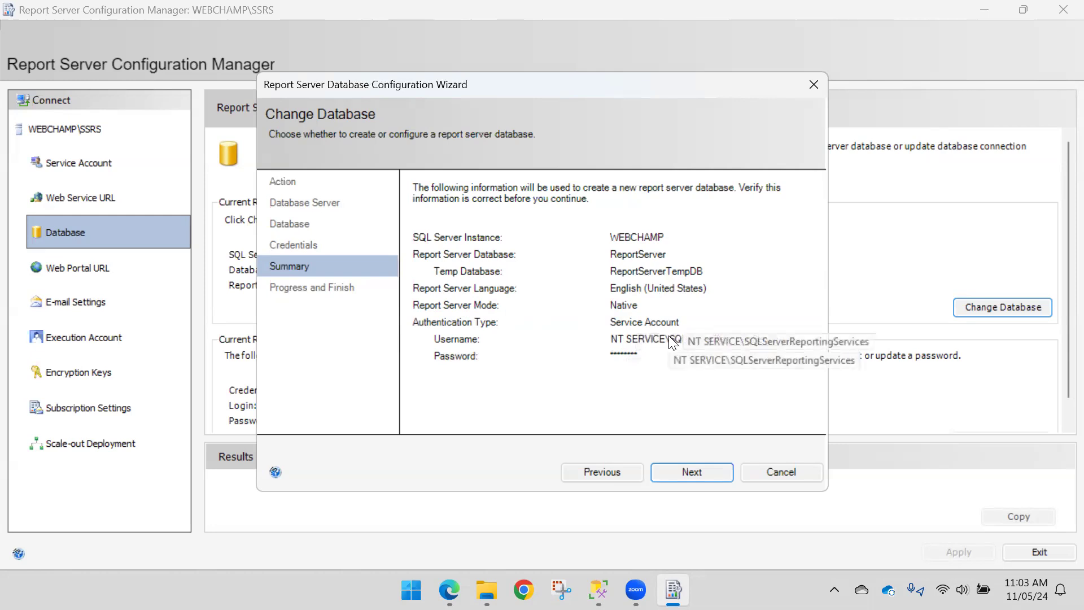
left_click(683, 474)
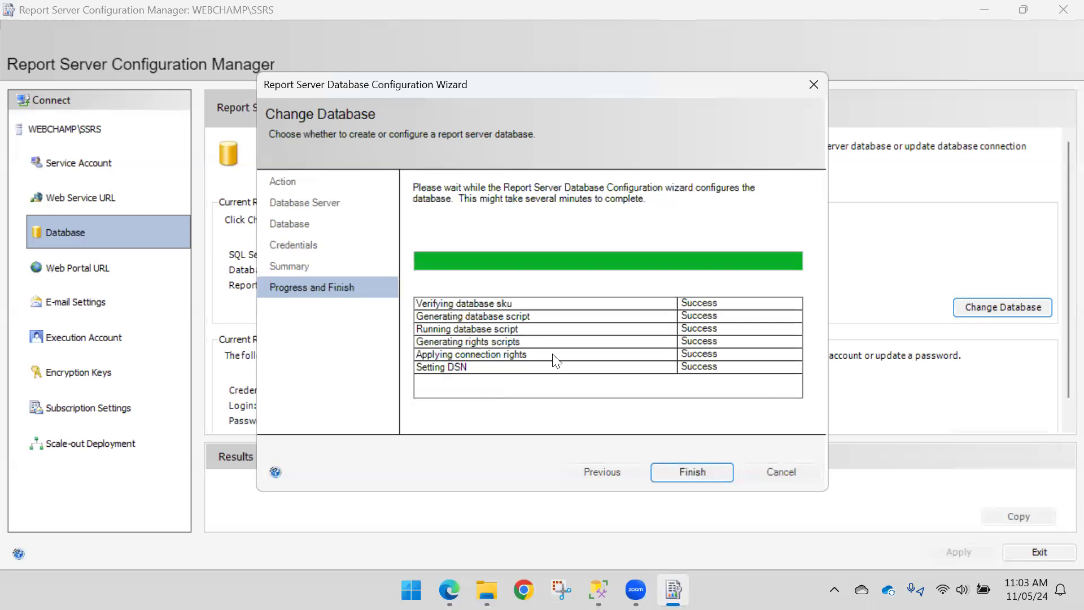
left_click(693, 472)
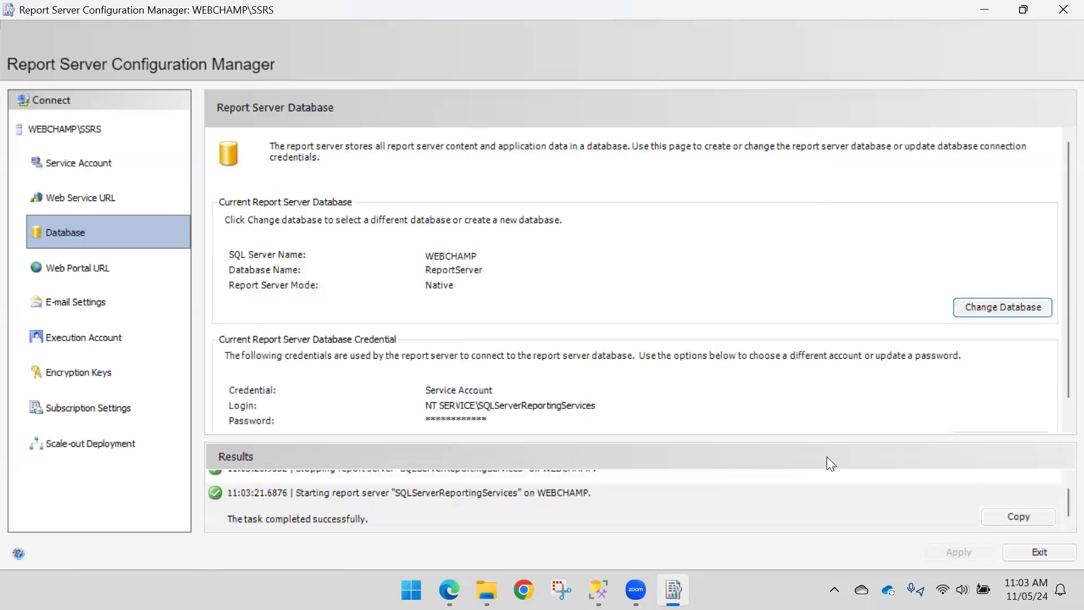
Apply the default web portal URL with virtual directory Reports
scroll(506, 309, "down", 1)
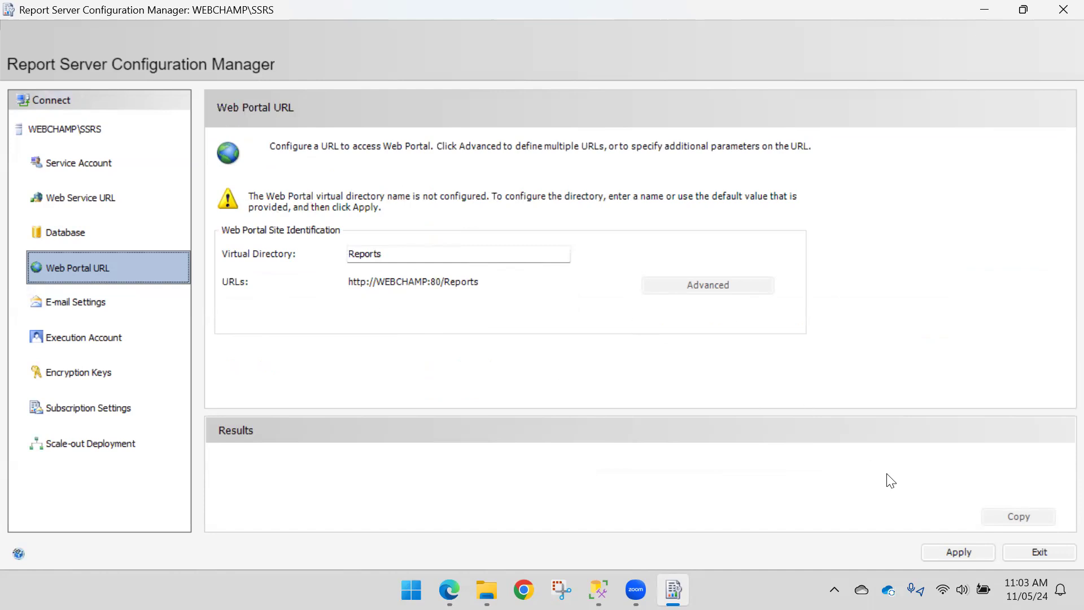
left_click(952, 550)
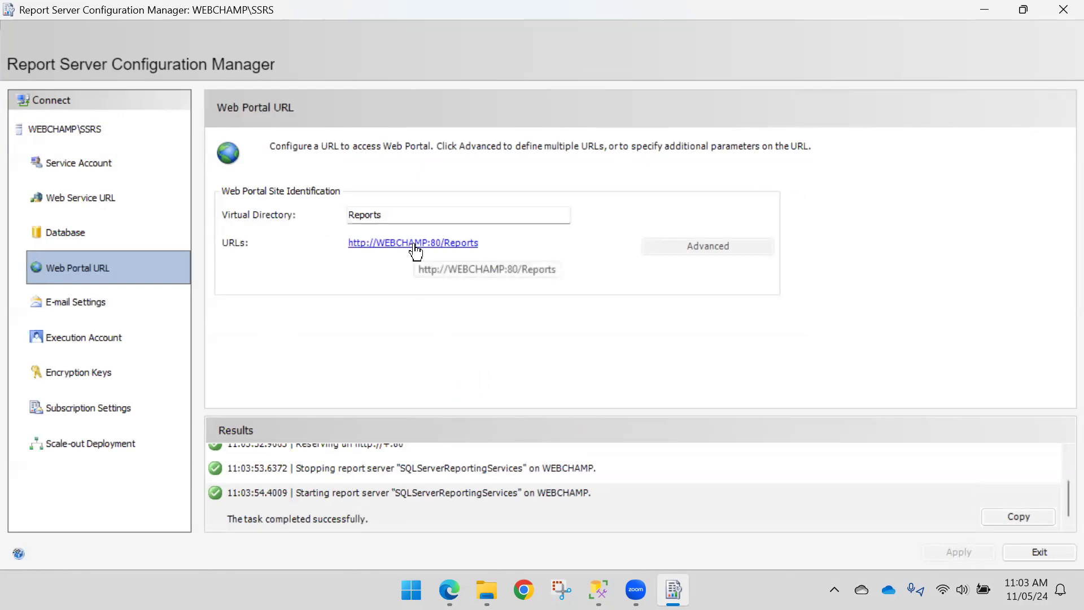
Review the sender address and SMTP server fields in the e-mail settings, leaving them blank
left_click(121, 312)
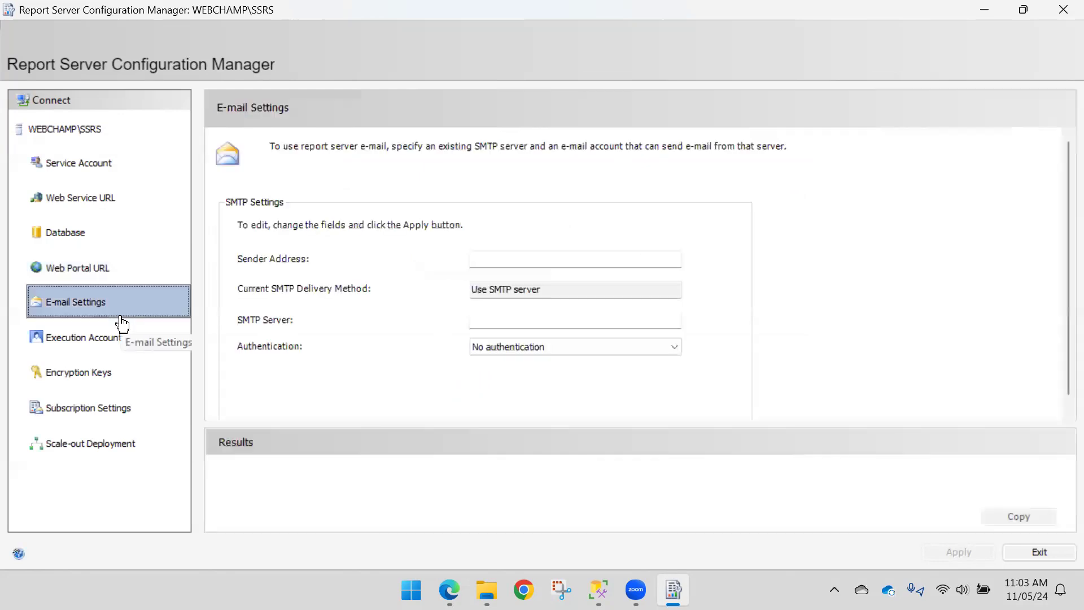
left_click(505, 261)
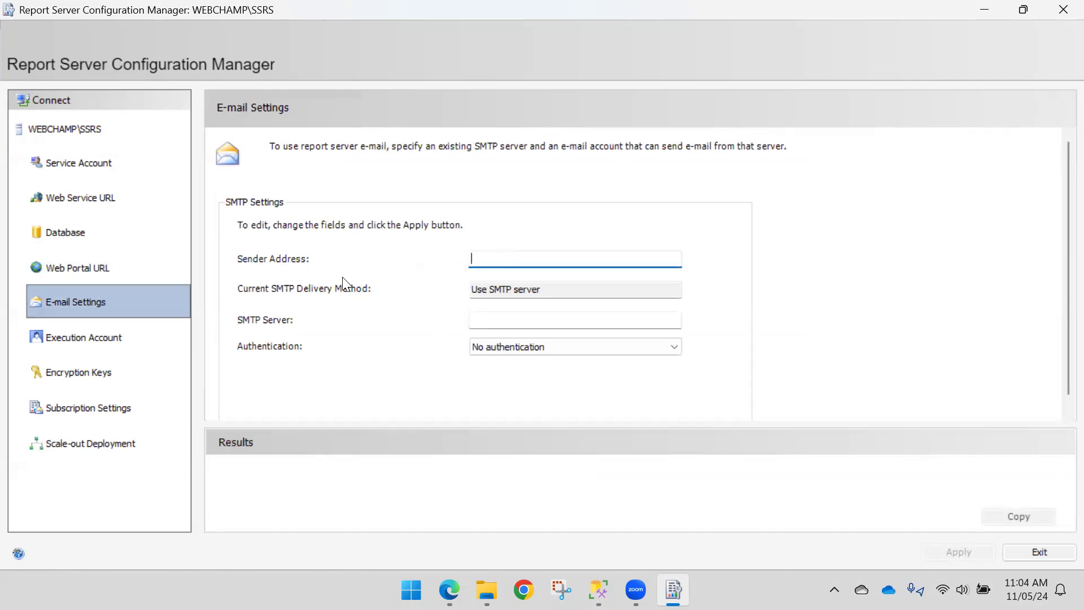
left_click(488, 321)
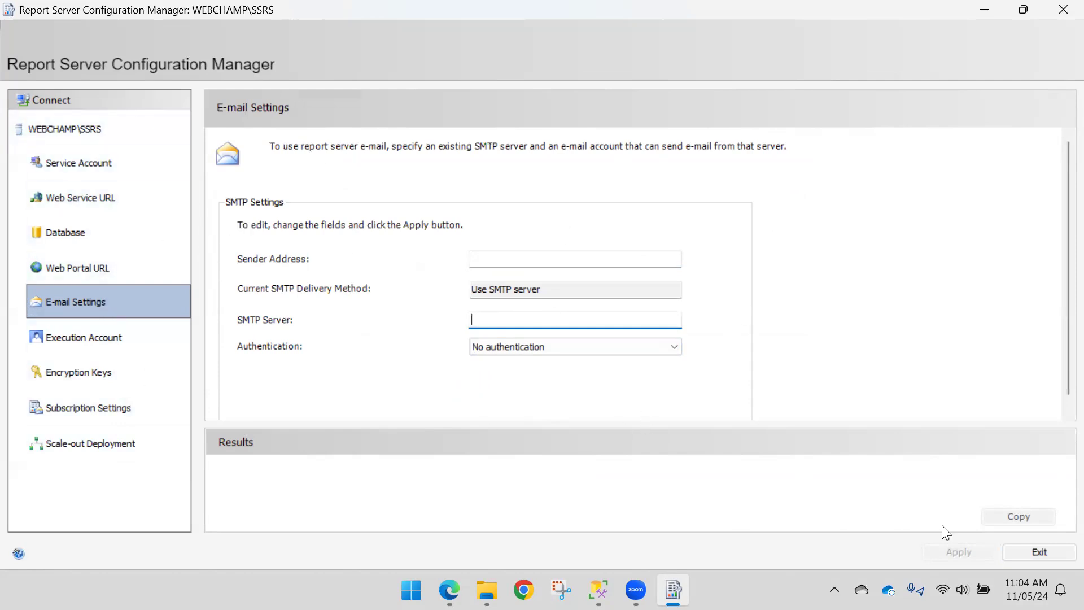
Exit Report Server Configuration Manager and connect SQL Server Management Studio to WEBCHAMP\SSRS with Windows Authentication, collapsing its node
left_click(1025, 556)
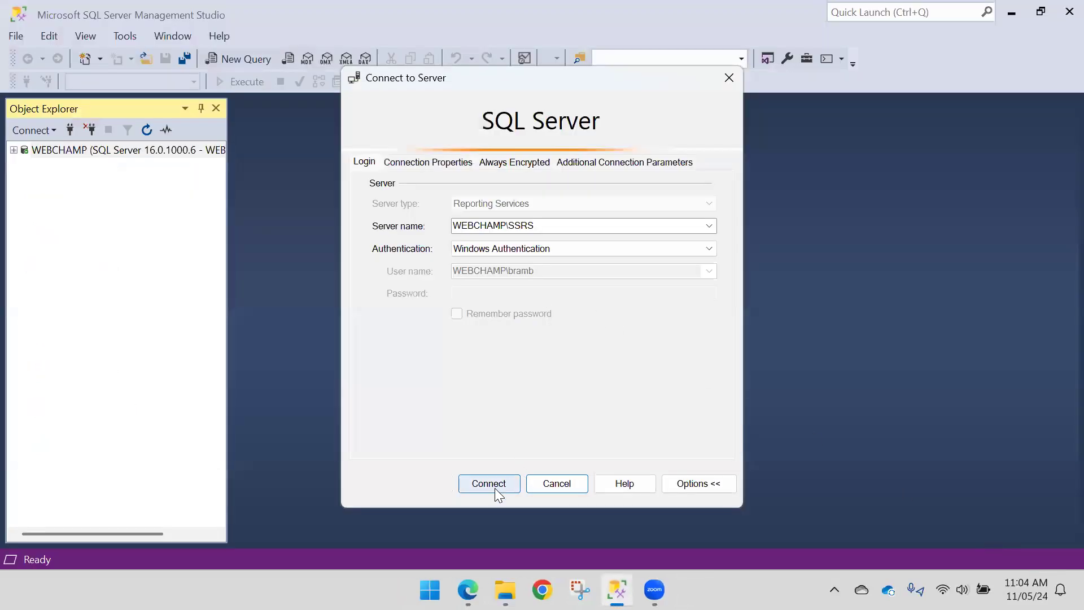
left_click(495, 487)
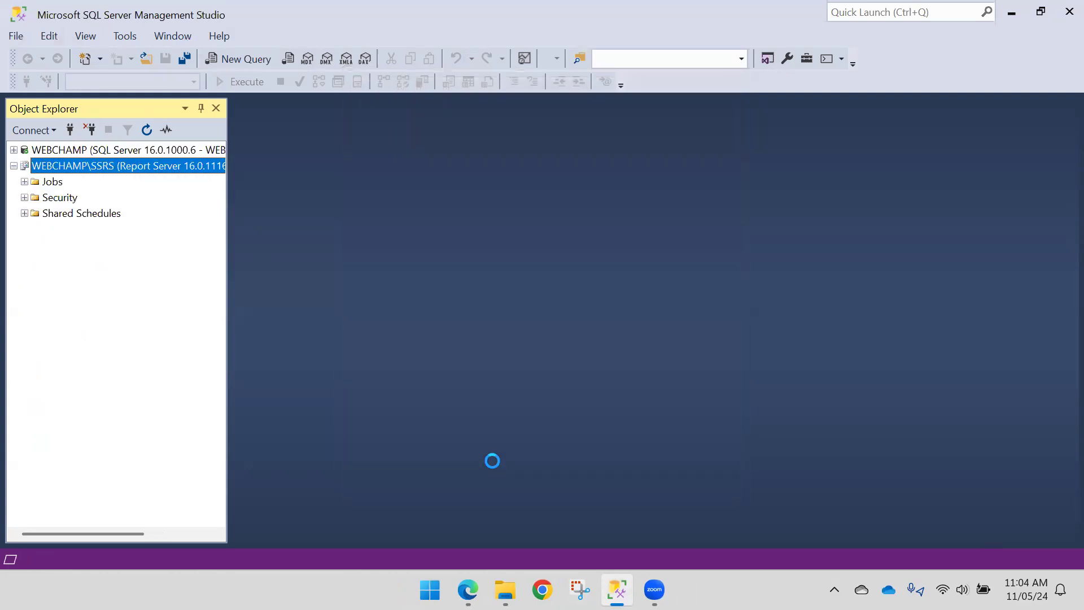
left_click(14, 166)
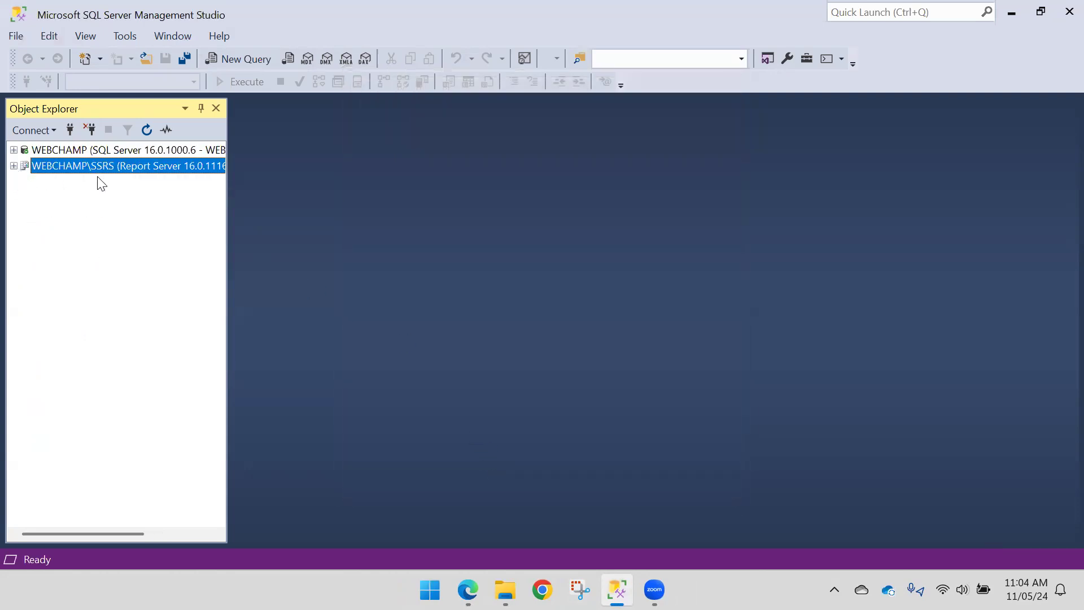
Examine the ReportServer and ReportServerTempDB databases on the WEBCHAMP server, then collapse the tree and minimize SQL Server Management Studio
left_click(14, 151)
left_click(24, 165)
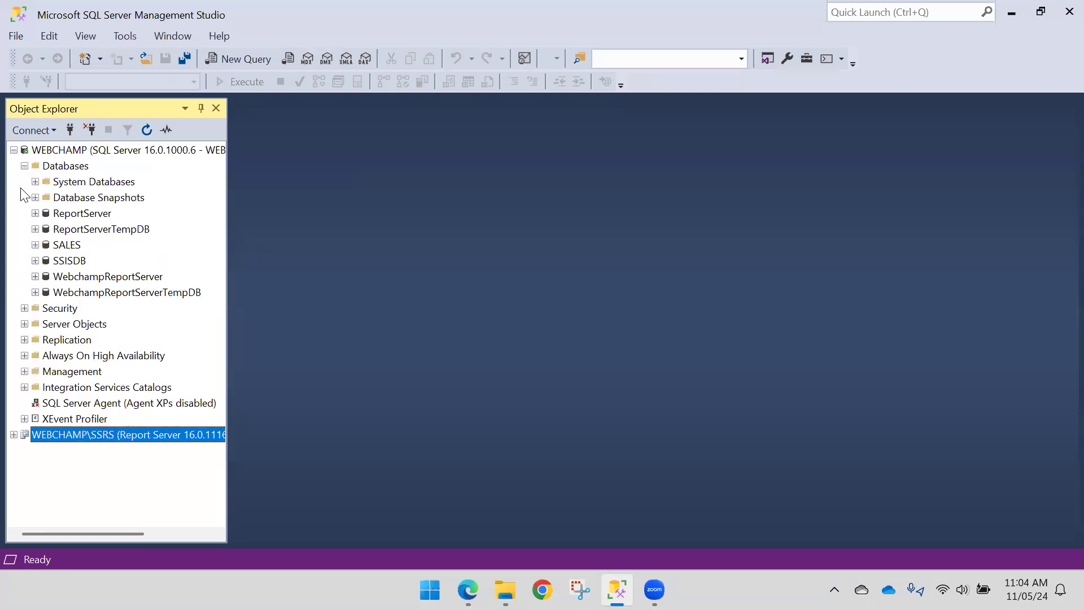
left_click(84, 214)
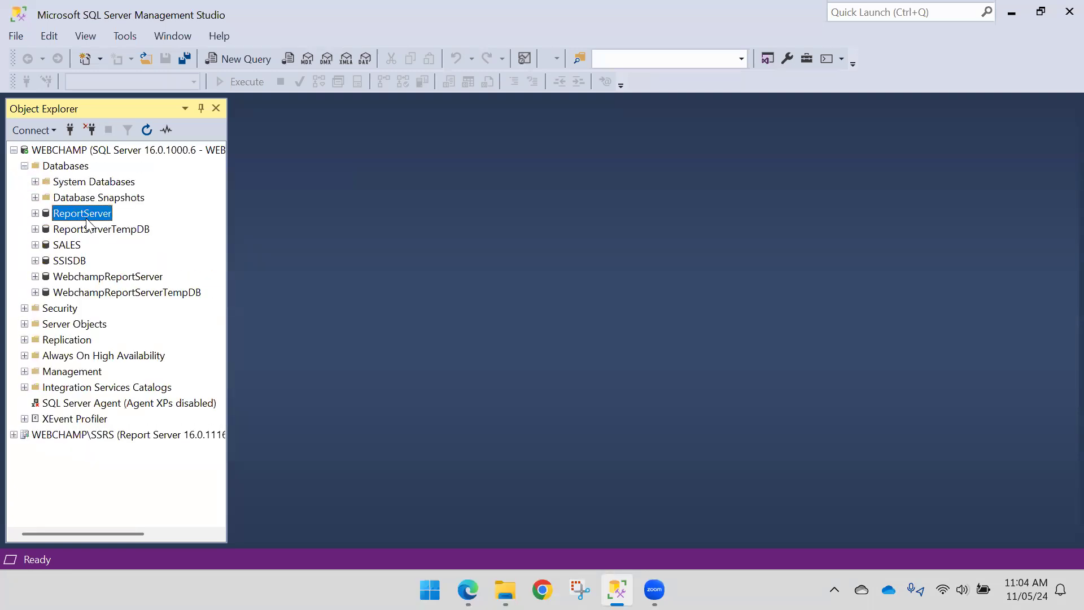
left_click(80, 230)
left_click(83, 217)
left_click(83, 231)
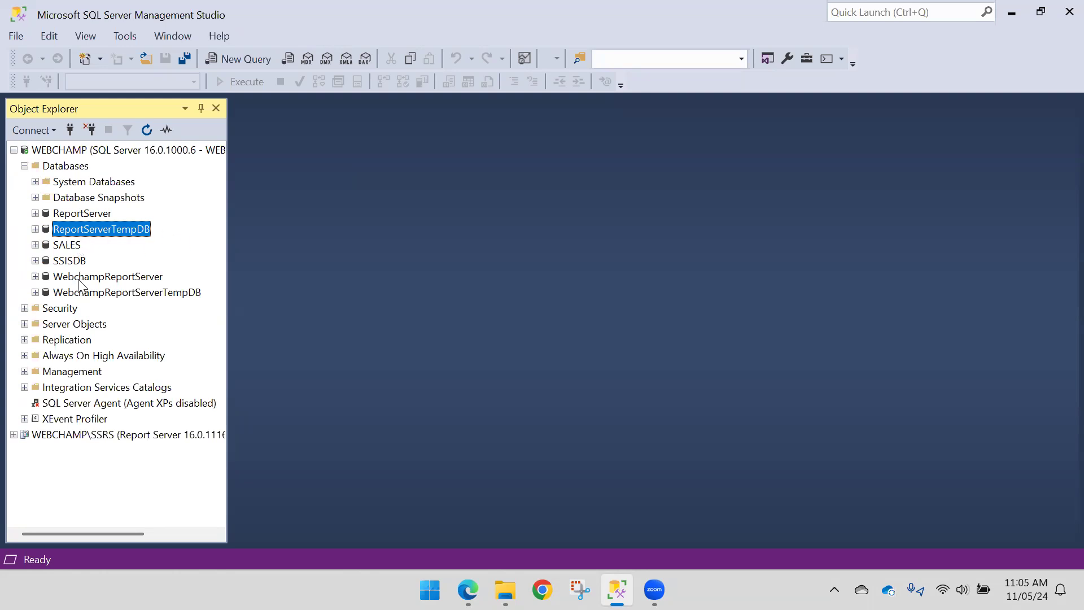
left_click(25, 166)
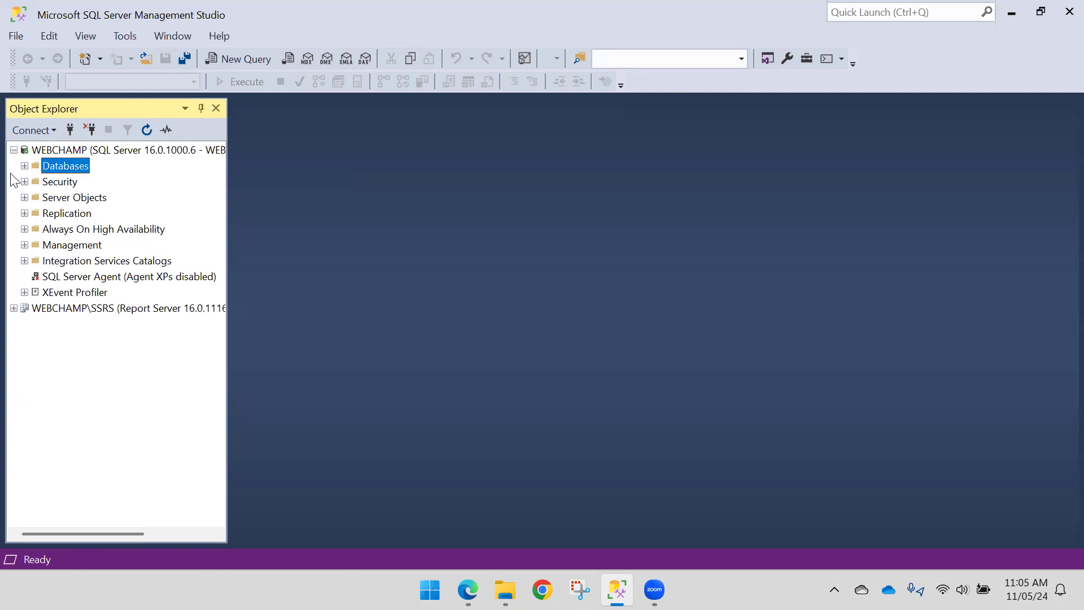
left_click(14, 150)
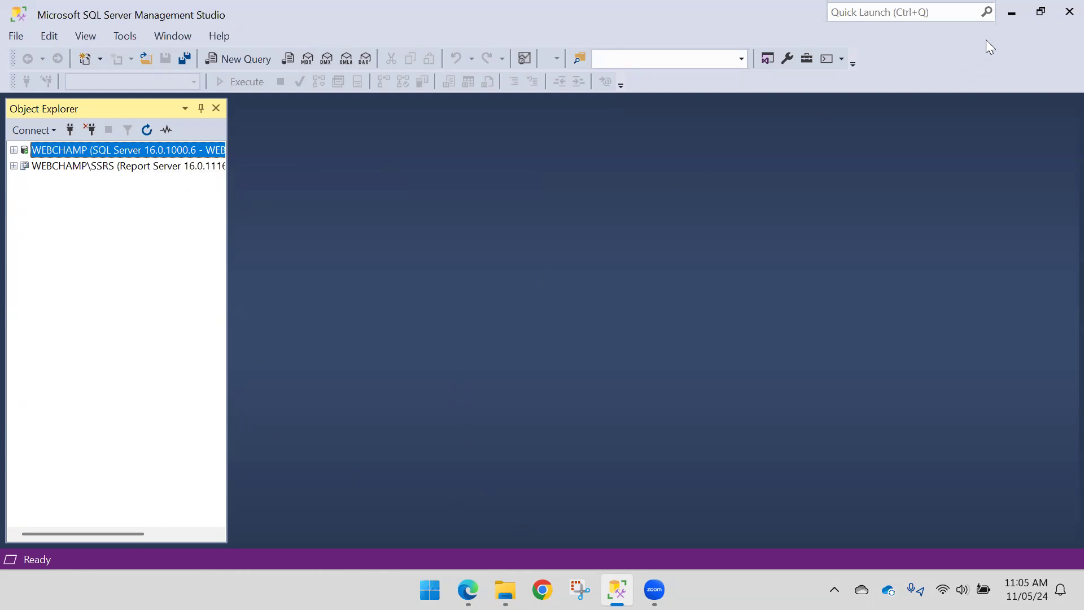
left_click(1010, 16)
left_click(965, 18)
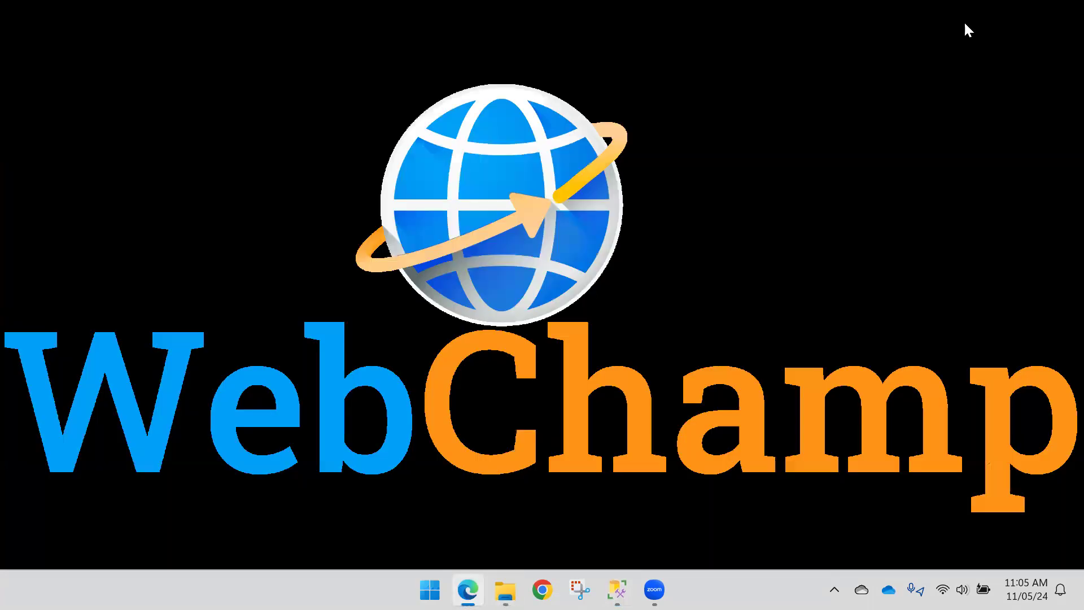